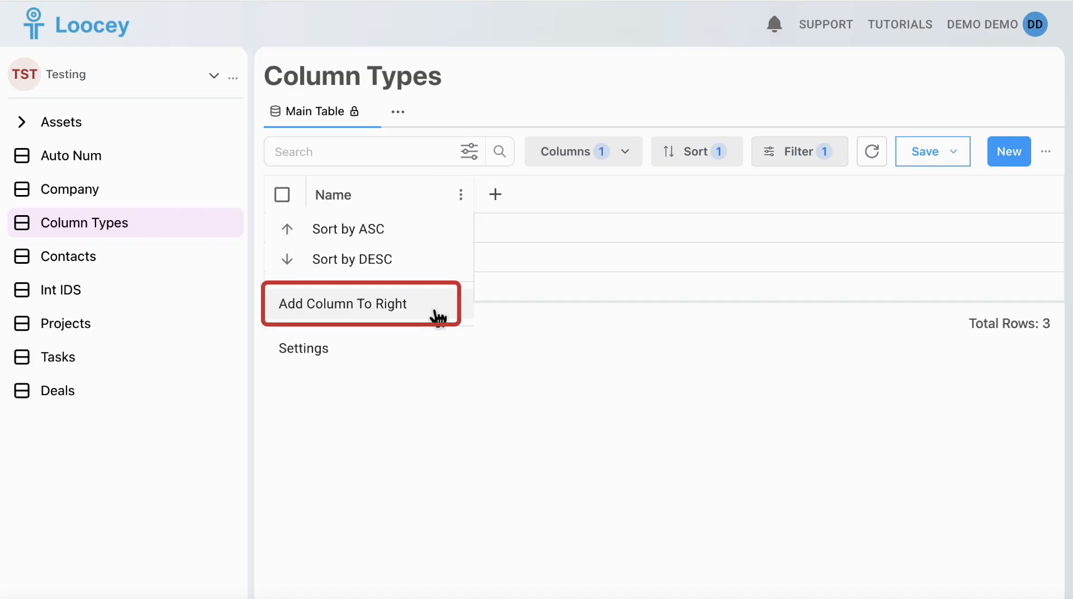
pyautogui.click(438, 314)
pyautogui.click(434, 288)
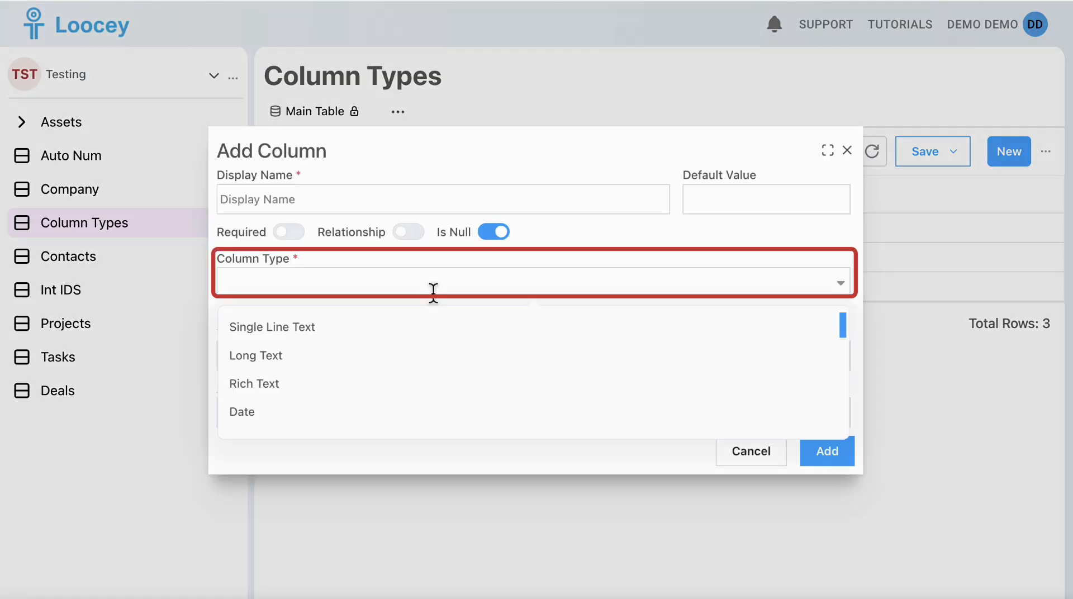
pyautogui.write('json')
pyautogui.click(437, 340)
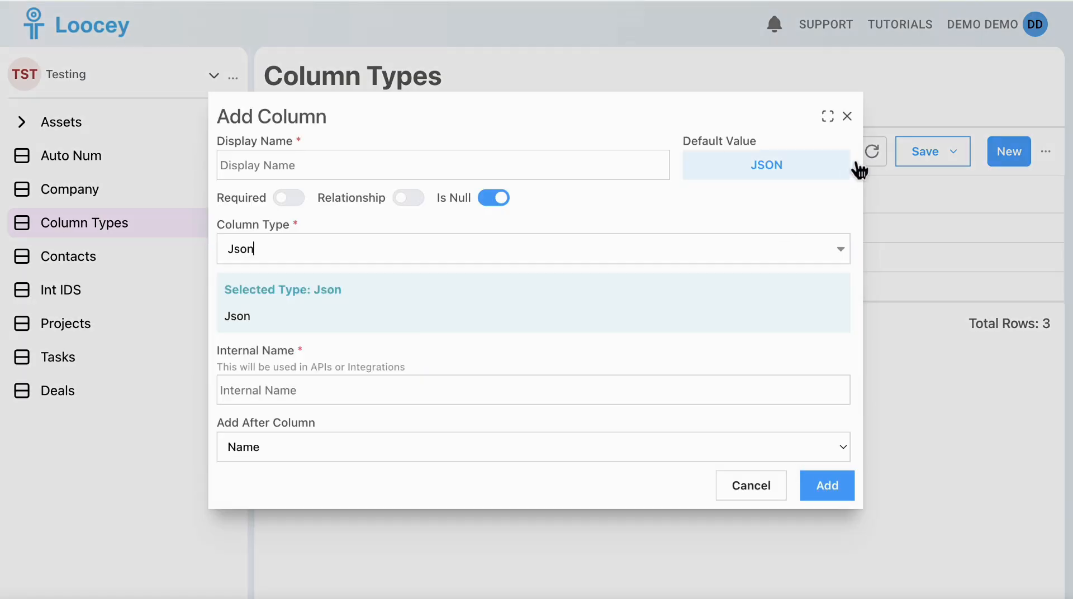
pyautogui.click(847, 116)
# Add a Json column named "JSON 1" at the end of the Column Types table.
pyautogui.click(502, 198)
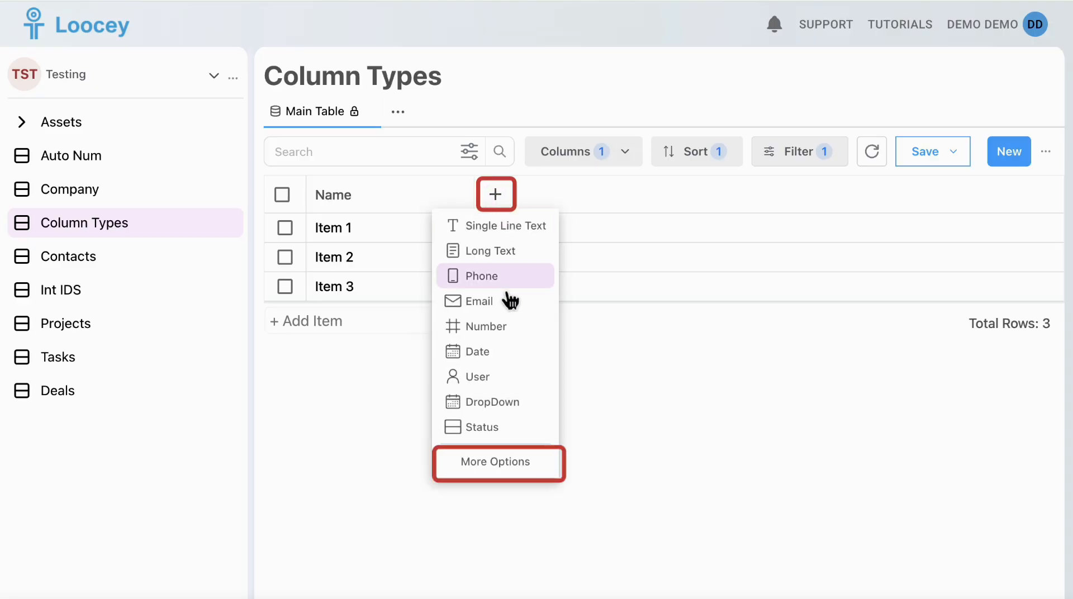
pyautogui.click(516, 462)
pyautogui.click(462, 283)
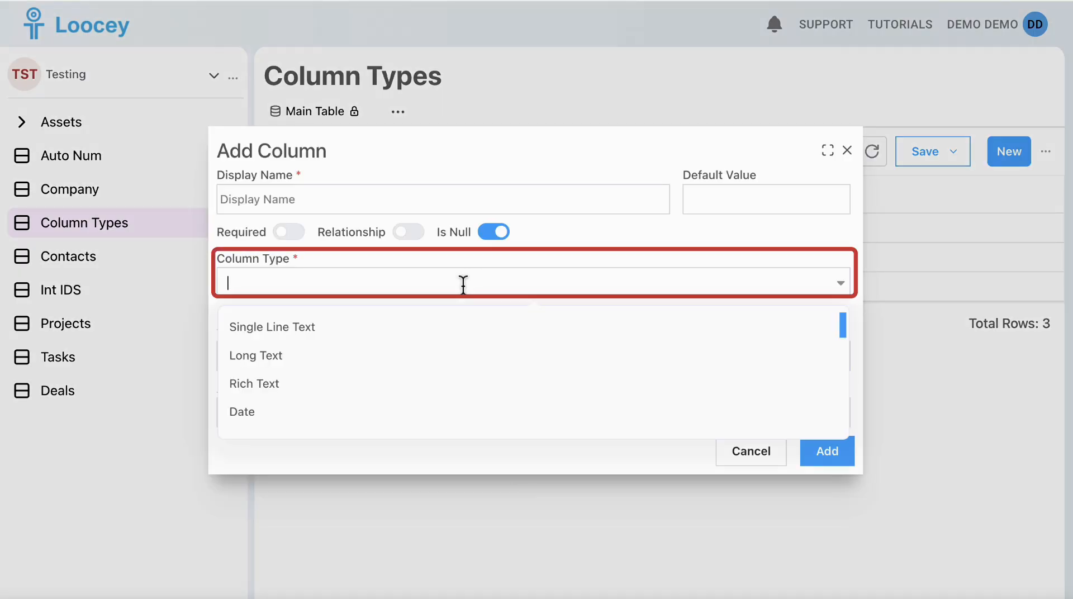
pyautogui.write('json')
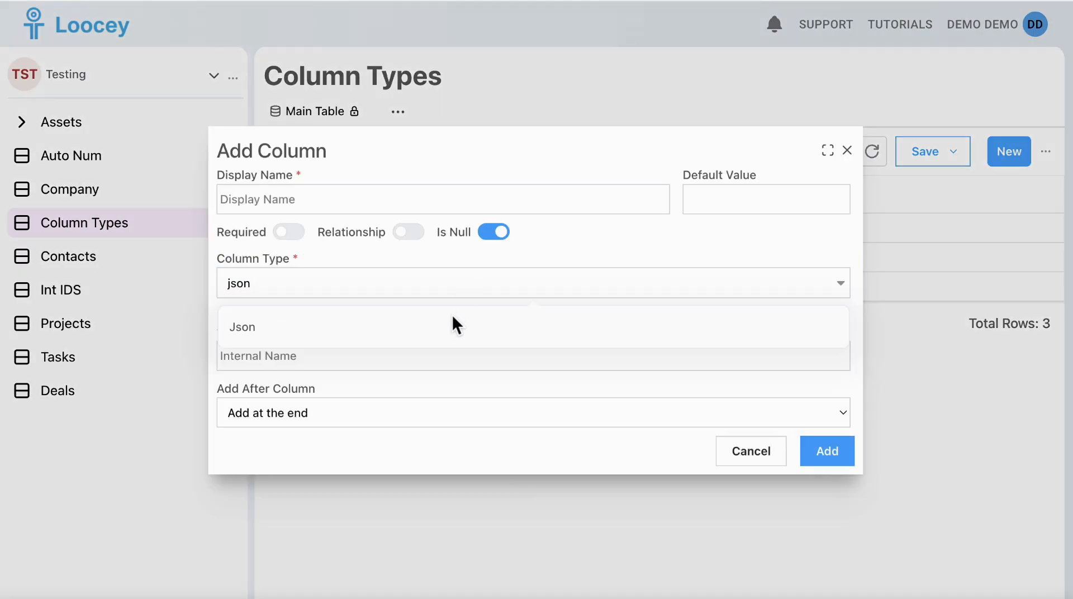
pyautogui.click(457, 323)
pyautogui.click(412, 160)
pyautogui.write('JSON 1')
pyautogui.click(840, 496)
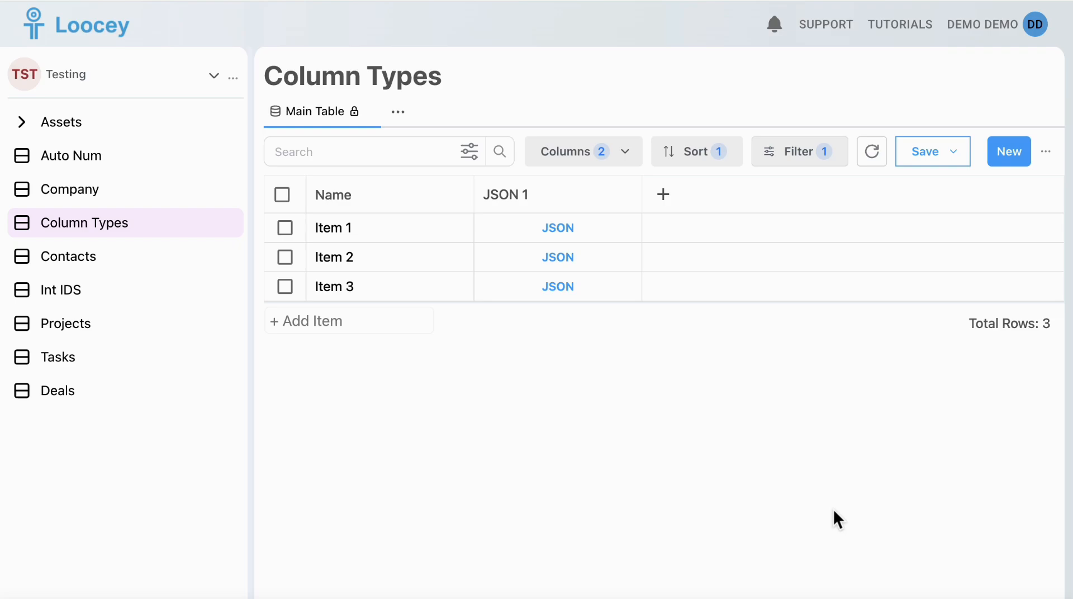
# Open Item 1's JSON 1 cell for editing and try entering an object with Status "Active" and Priority "High".
pyautogui.click(560, 228)
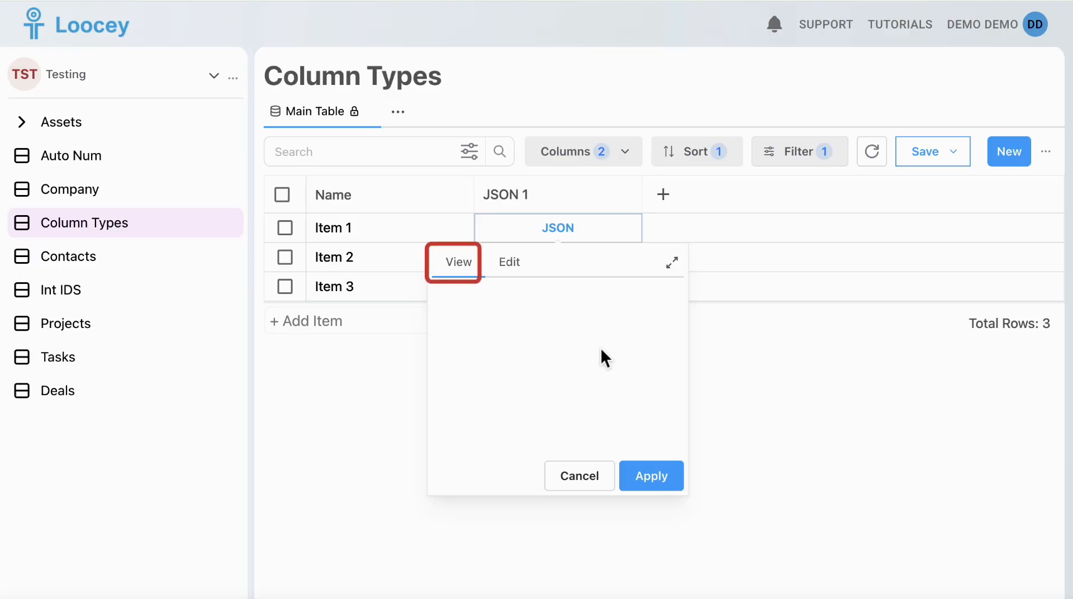
pyautogui.click(508, 267)
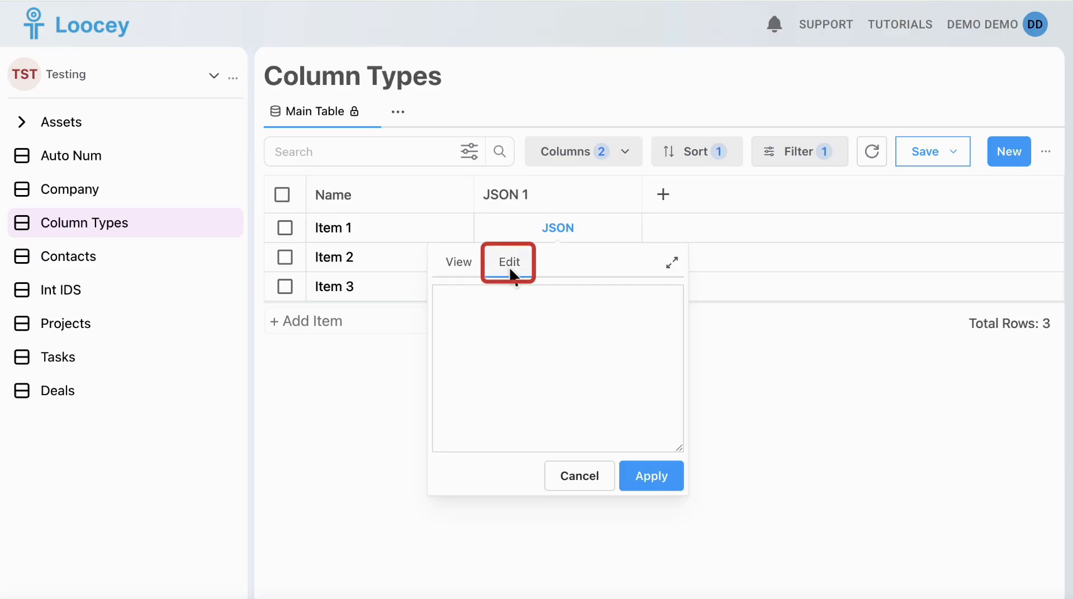
pyautogui.click(467, 267)
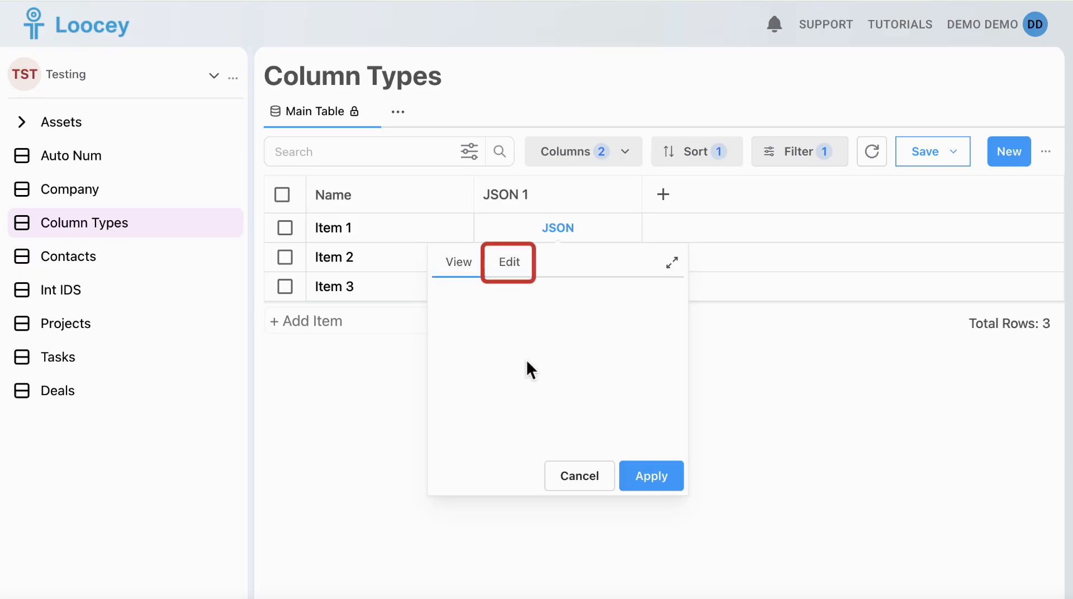
pyautogui.click(525, 272)
pyautogui.click(592, 433)
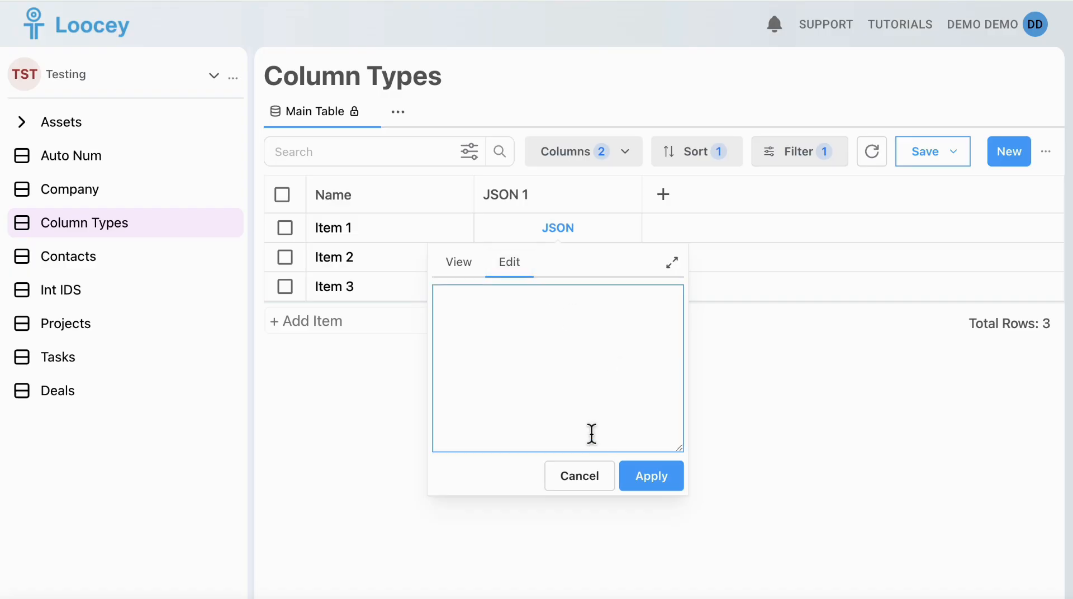
pyautogui.write('{ "Status": "Active", "Priority": "High" }')
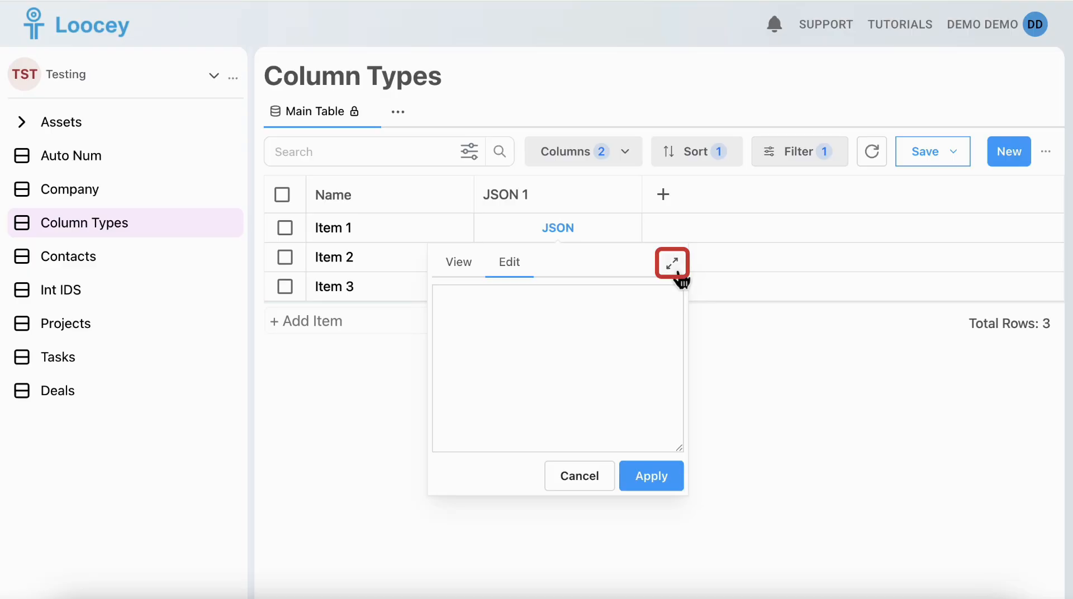
# Enlarge Item 1's JSON editor and apply an object with PartNumber "ABC123", Quantity 50 and Supplier Name "Acme Corp", Country "USA".
pyautogui.click(672, 264)
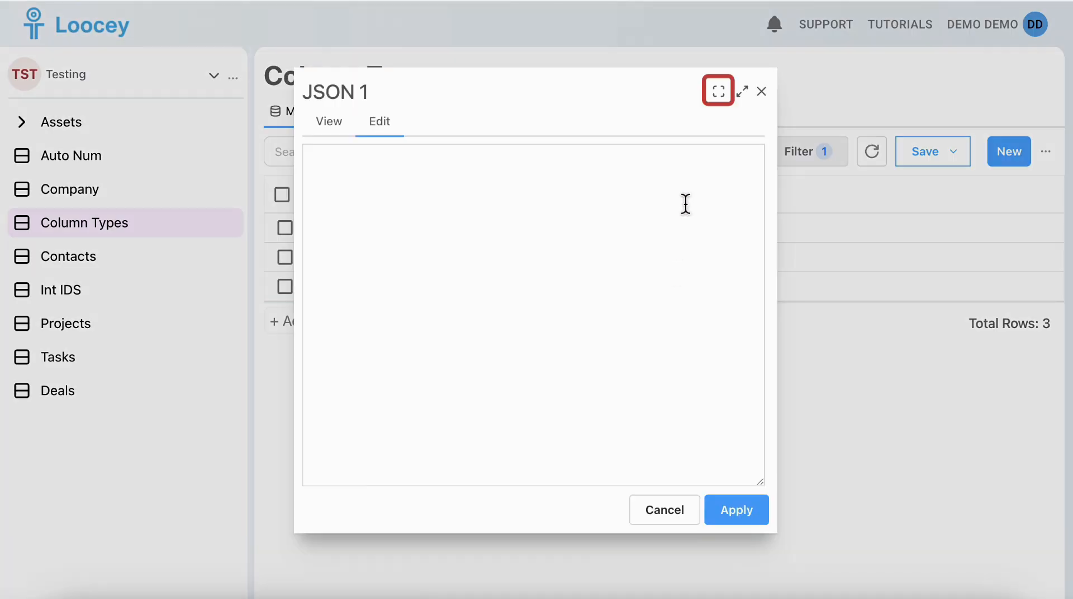
pyautogui.click(720, 94)
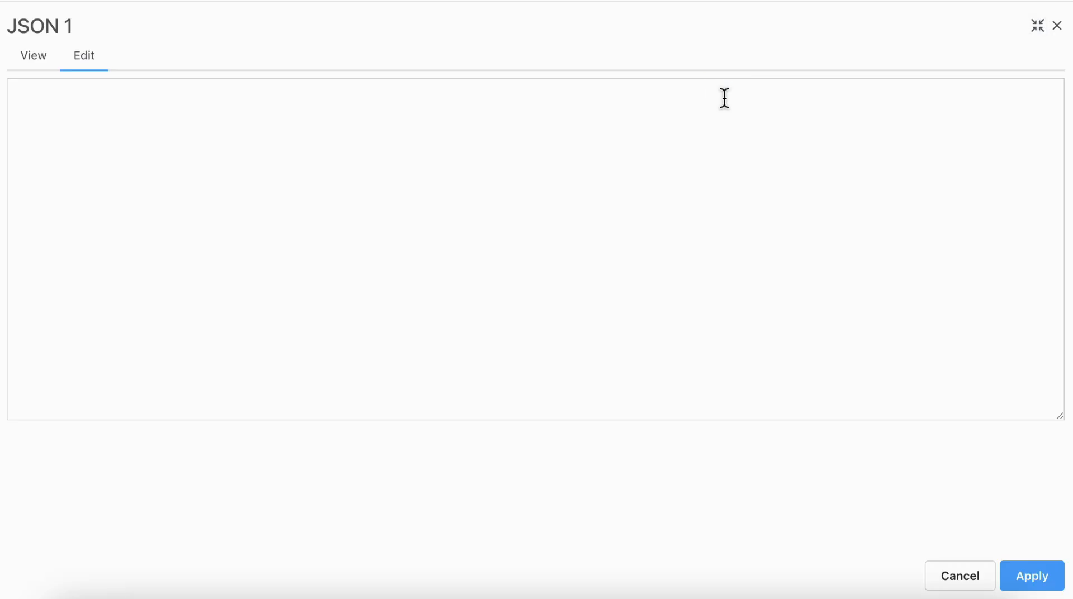
pyautogui.click(1039, 30)
pyautogui.click(580, 187)
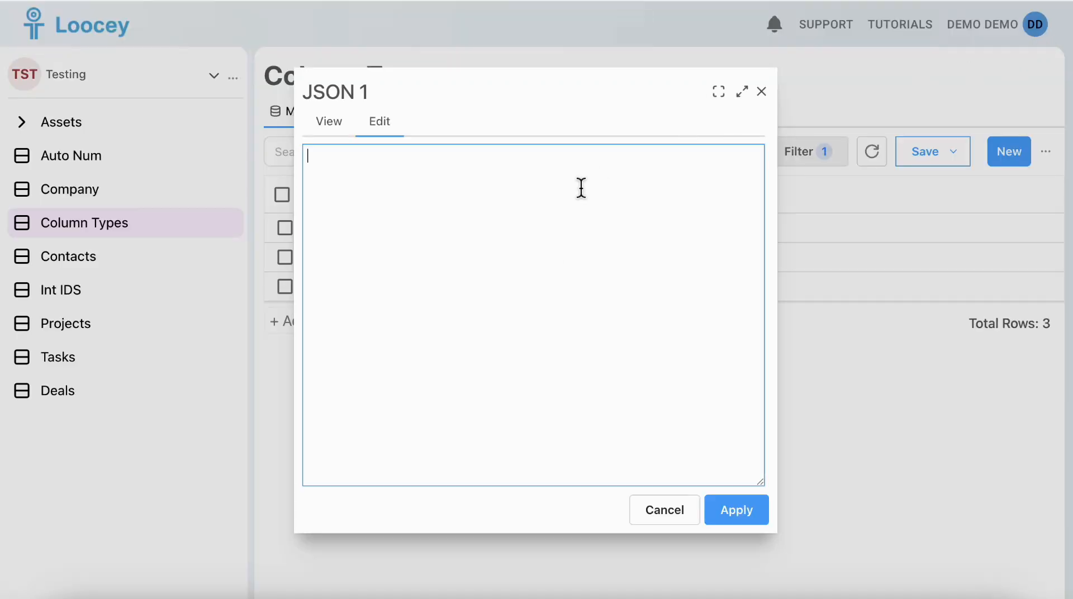
pyautogui.write('{   "PartNumber": "ABC123",   "Quantity": 50,   "Supplier": { "Name": "Acme Corp", "Country": "USA" } }')
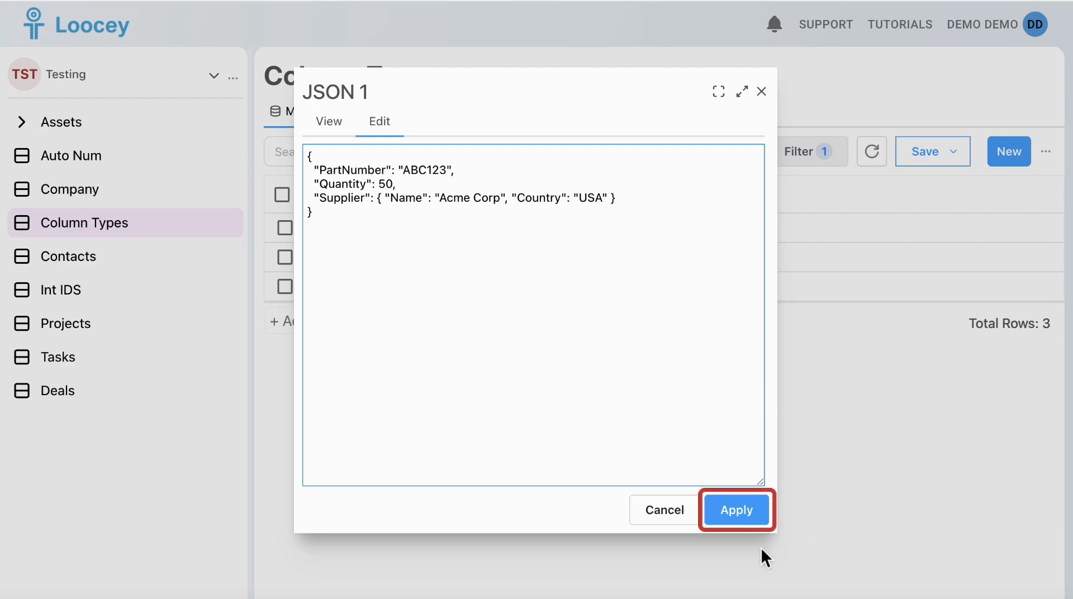
pyautogui.click(692, 520)
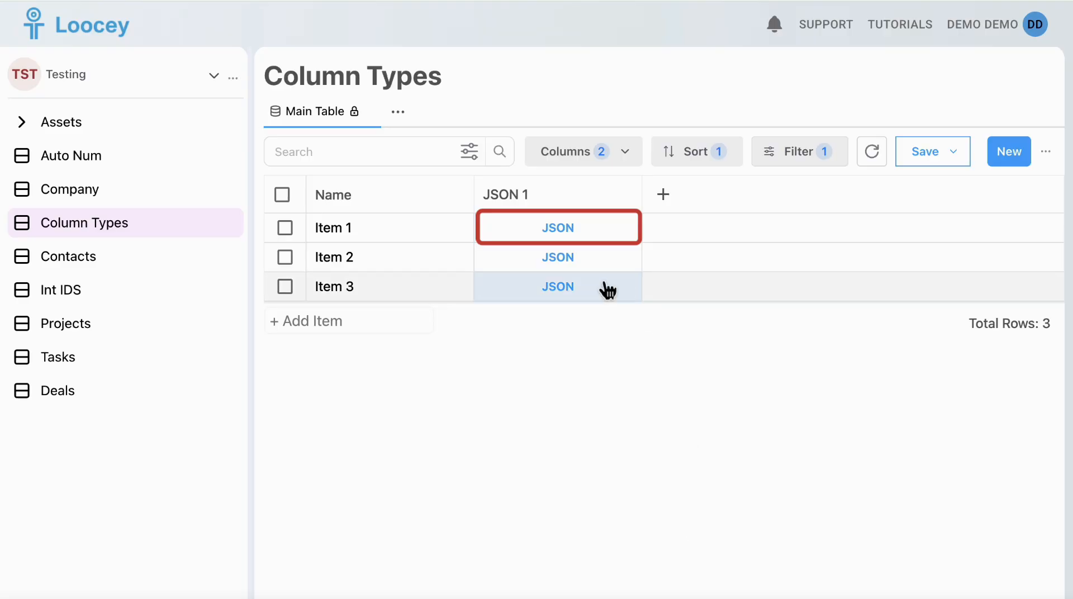
# Inspect Item 1's stored JSON 1 value in View mode with the root object expanded, and close it.
pyautogui.click(567, 231)
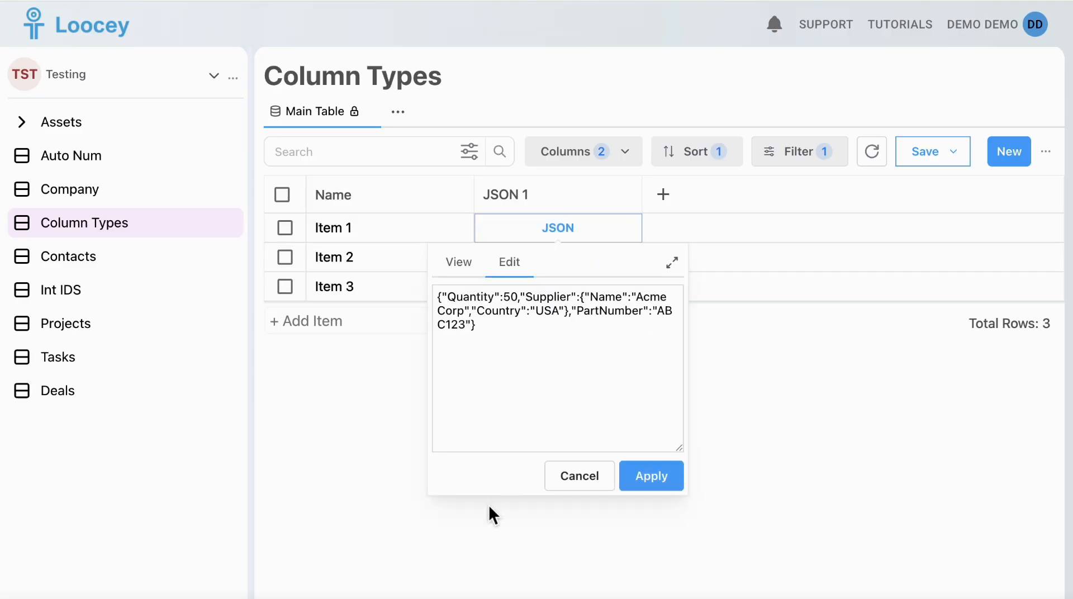
pyautogui.click(474, 269)
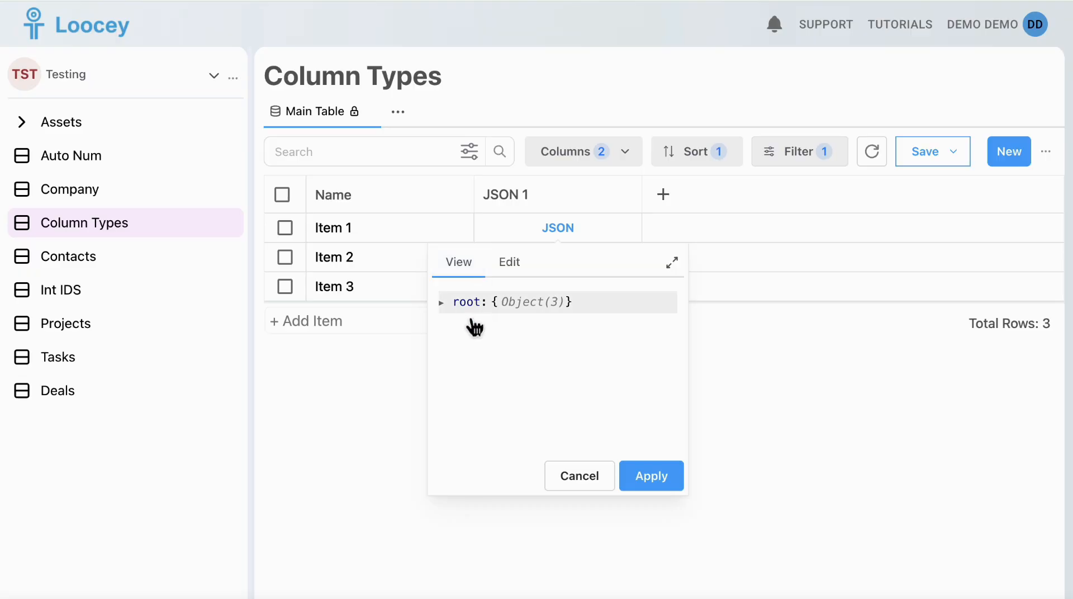
pyautogui.click(447, 308)
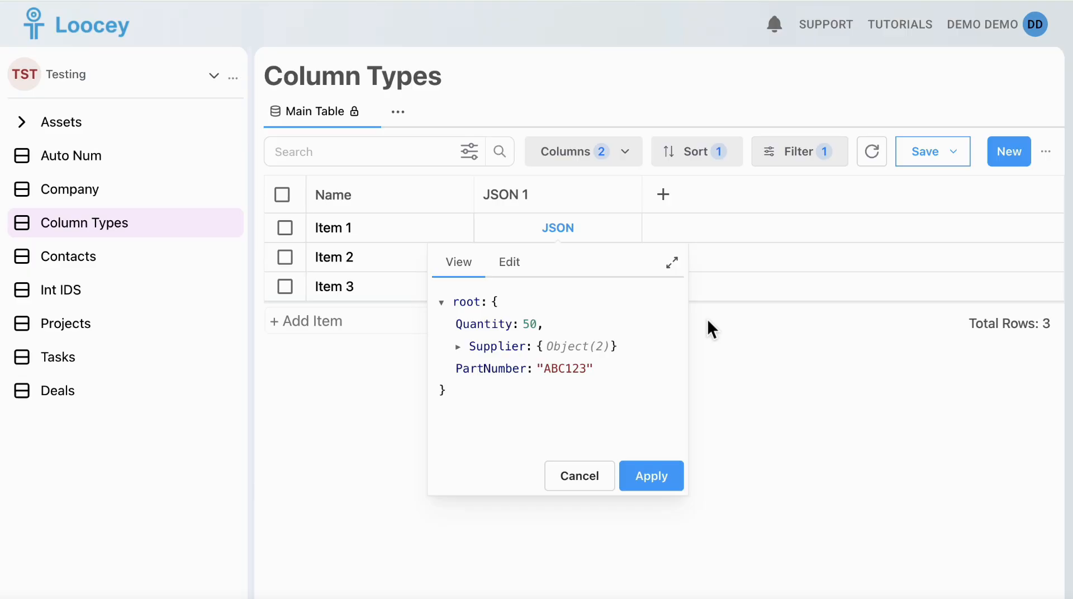
pyautogui.click(711, 370)
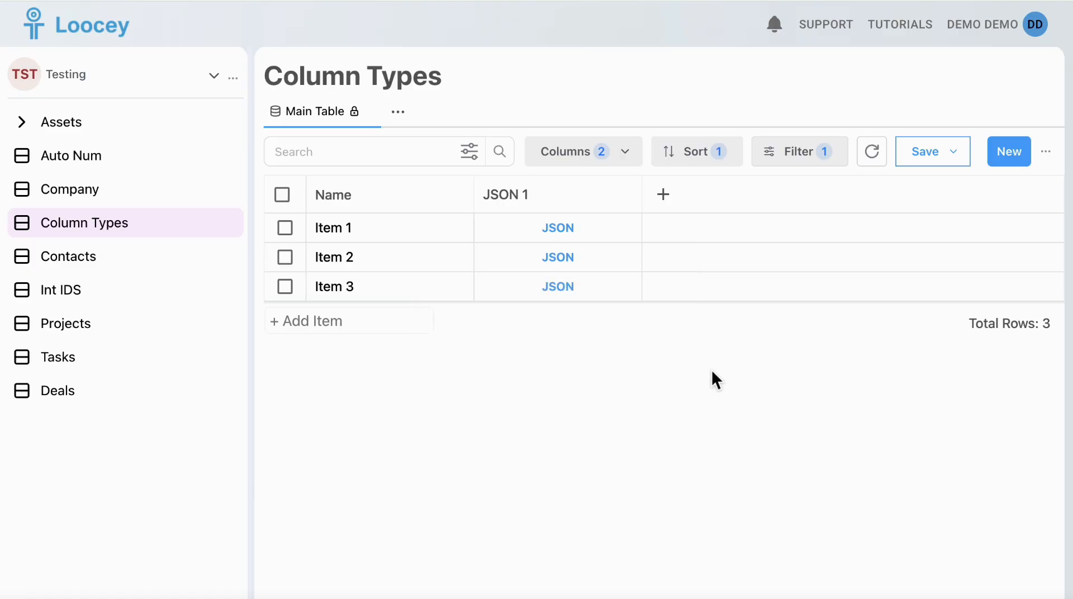
# In Item 1's record form, replace JSON 1 with Tags ["Urgent", "Inspection", "Delayed"] and Notes "Pending QA approval", save and close the form.
pyautogui.click(341, 234)
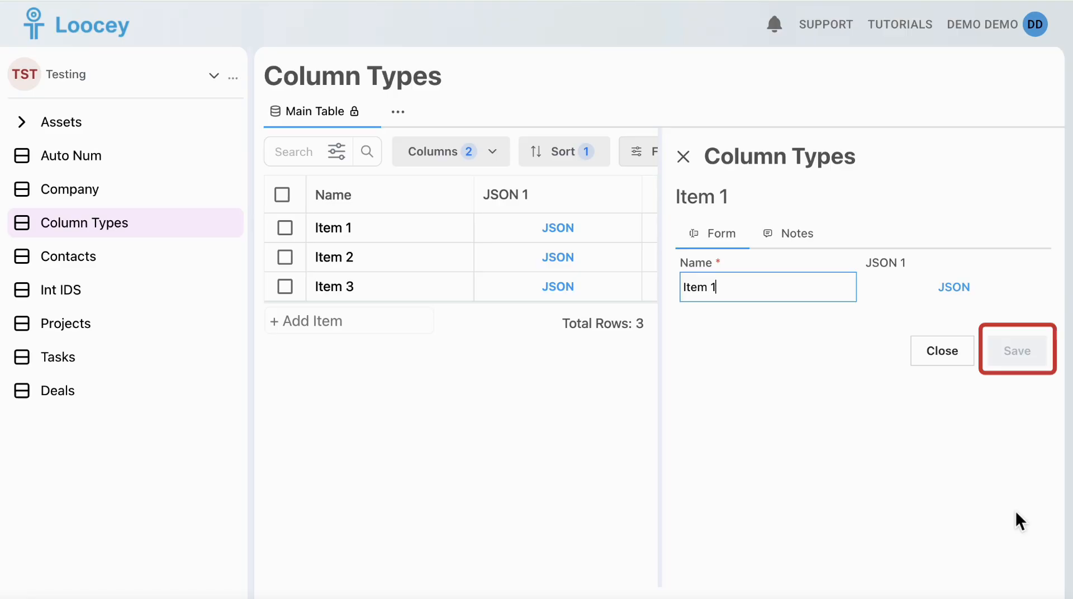
pyautogui.click(958, 289)
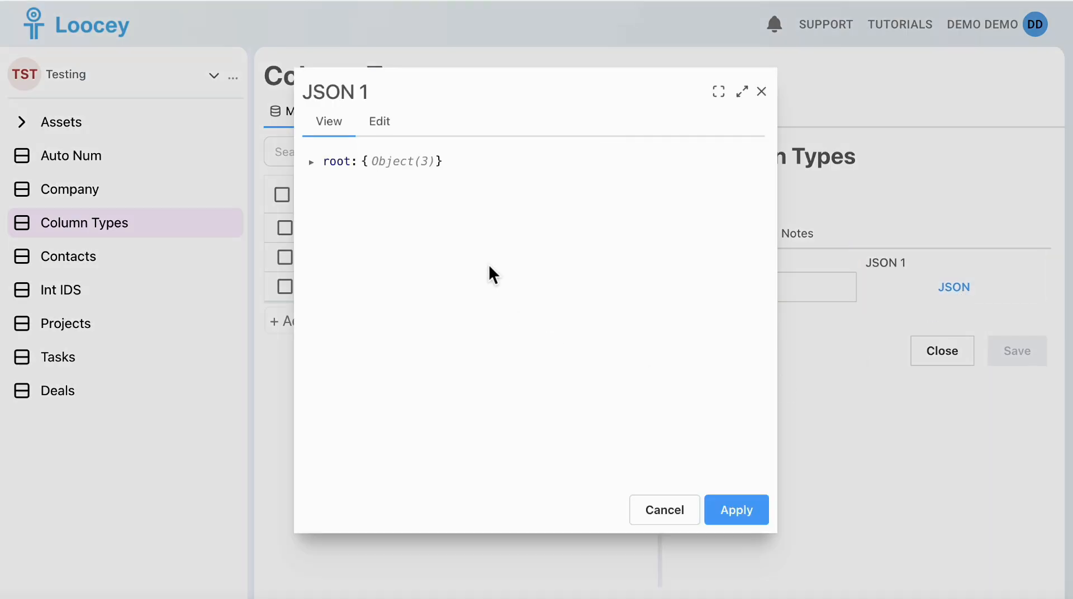
pyautogui.click(382, 123)
pyautogui.write('{   "Tags": ["Urgent", "Inspection", "Delayed"],   "Notes": "Pending QA approval" }')
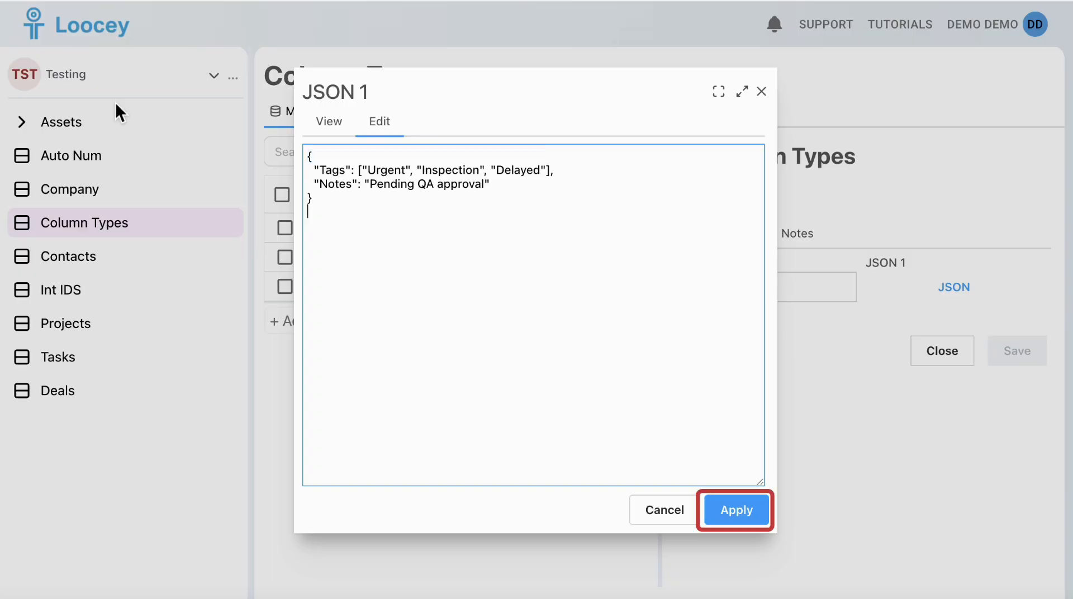
pyautogui.click(737, 519)
pyautogui.click(1026, 354)
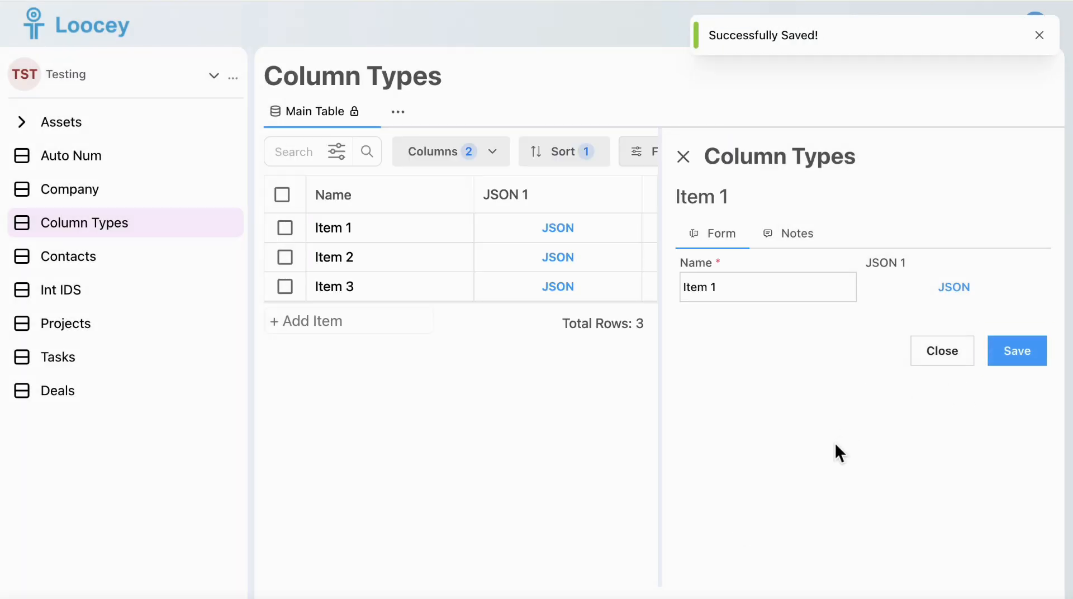
pyautogui.click(694, 173)
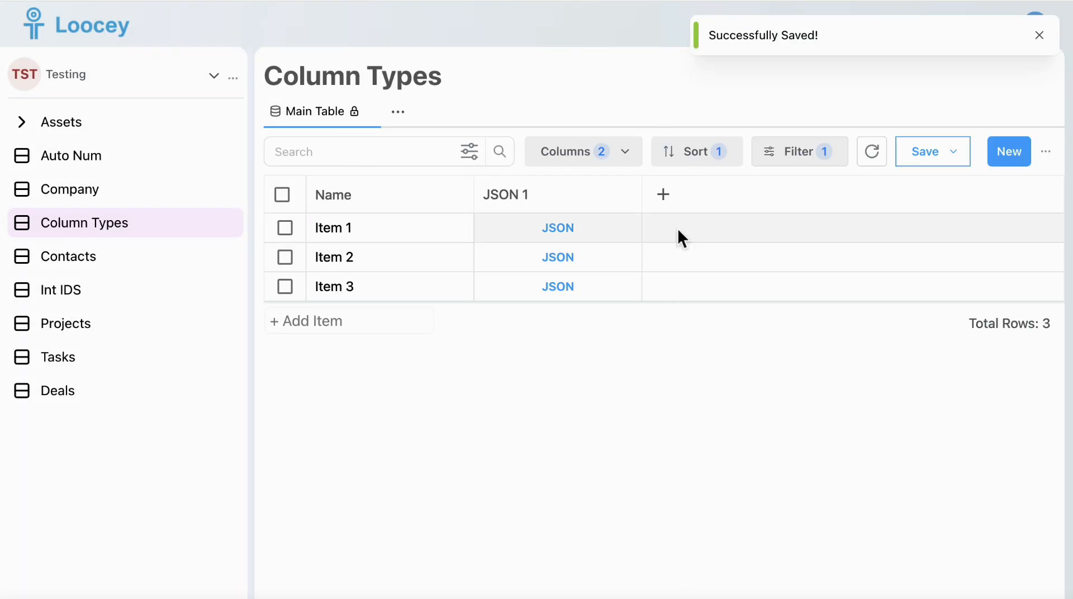
# Reopen Item 1's JSON 1 cell from the table and examine its expanded root object.
pyautogui.click(578, 238)
pyautogui.click(442, 302)
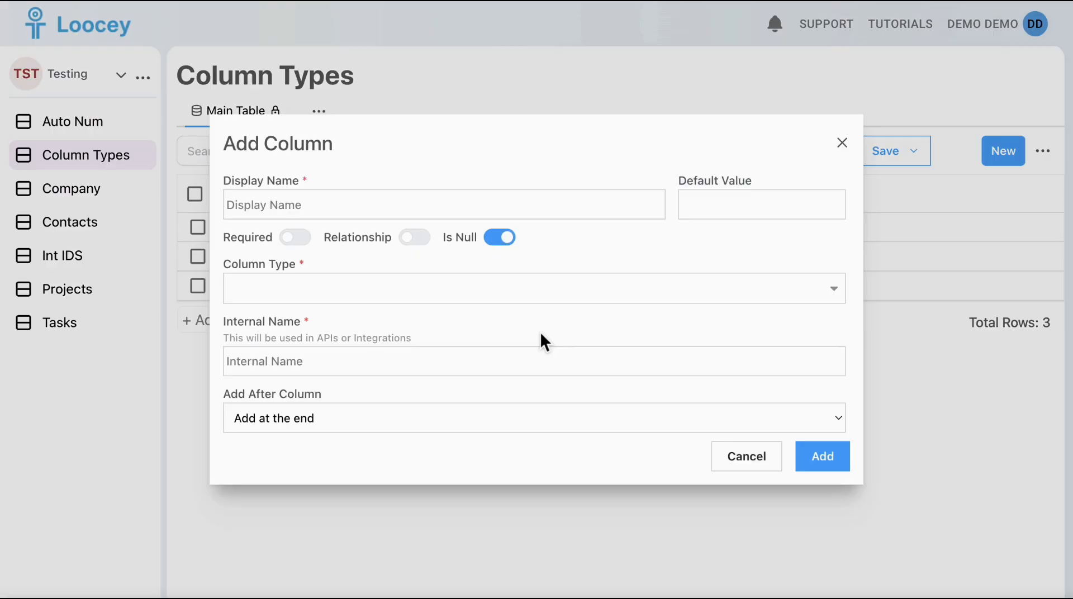
# Add a String column named "String With Default" at the end of the table, with the default value "New Entry".
pyautogui.click(495, 293)
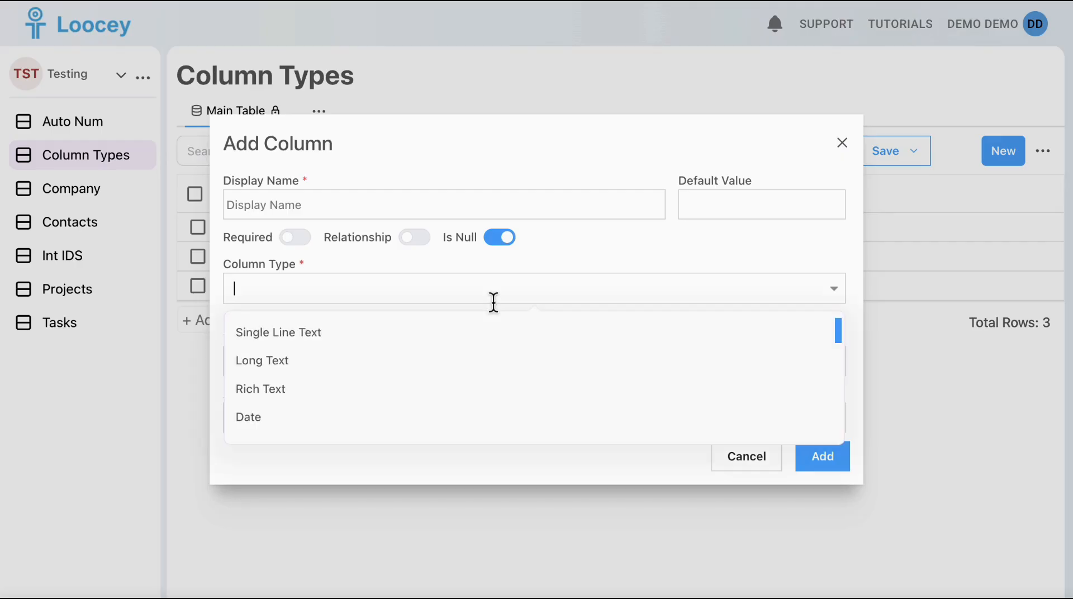
pyautogui.write('strin')
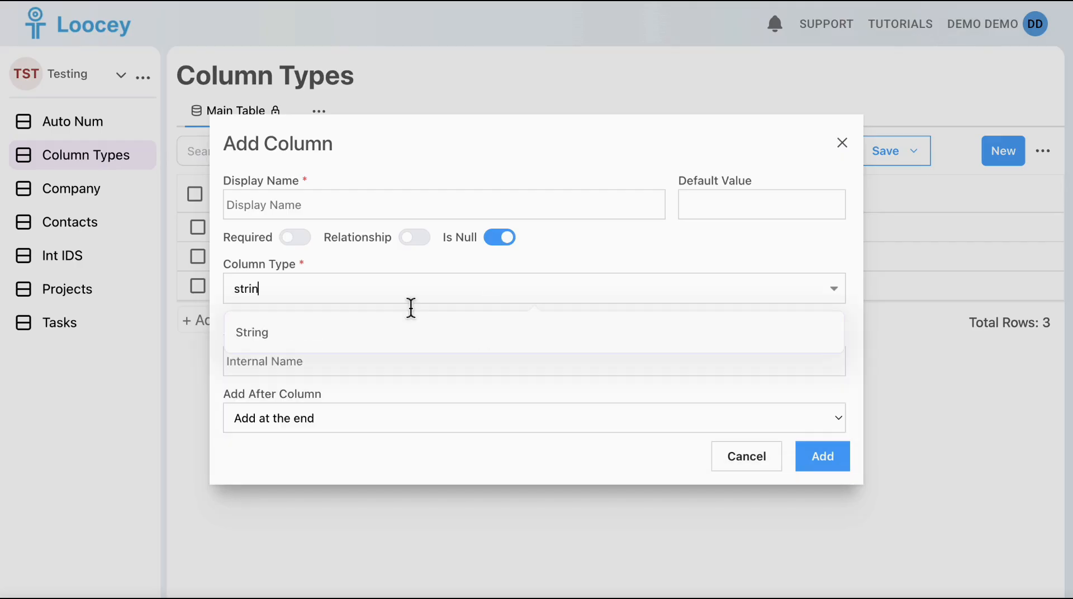
pyautogui.click(403, 332)
pyautogui.click(541, 173)
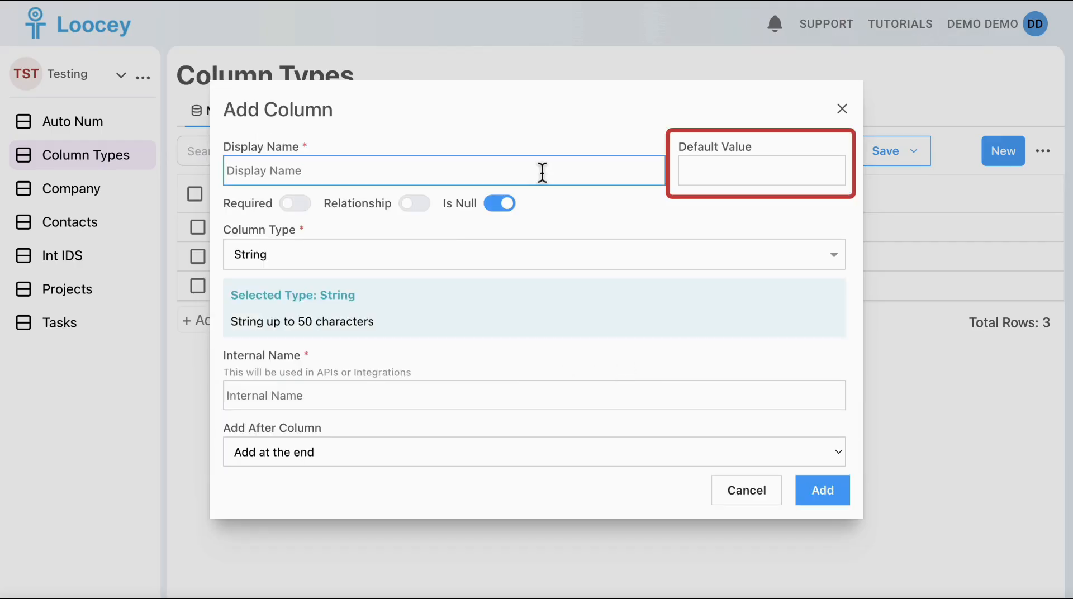
pyautogui.write('String With Default')
pyautogui.click(727, 185)
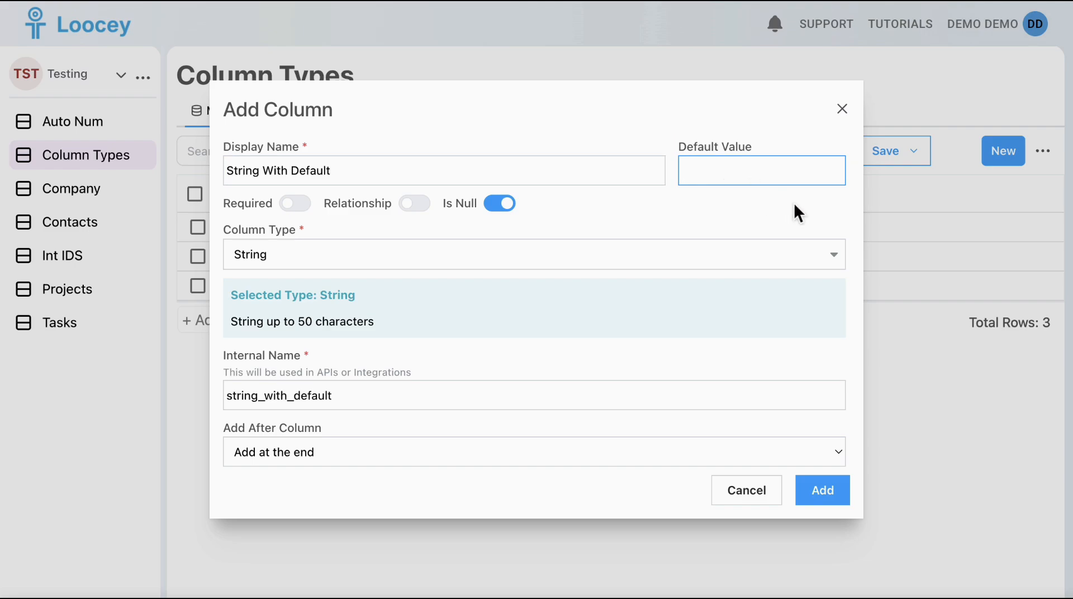
pyautogui.write('N')
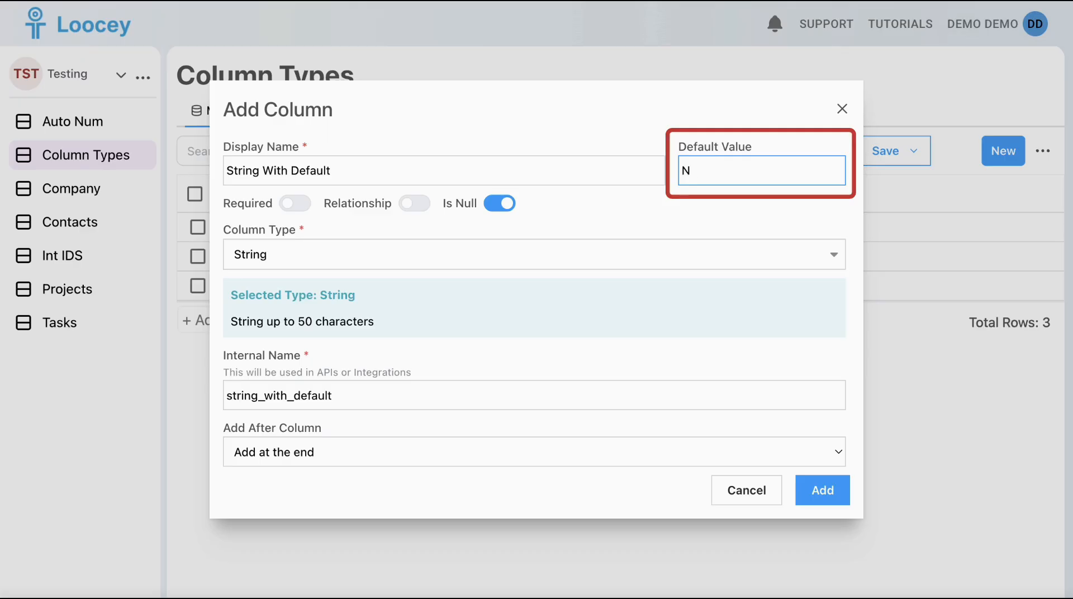
pyautogui.write('ew Entry')
pyautogui.click(822, 491)
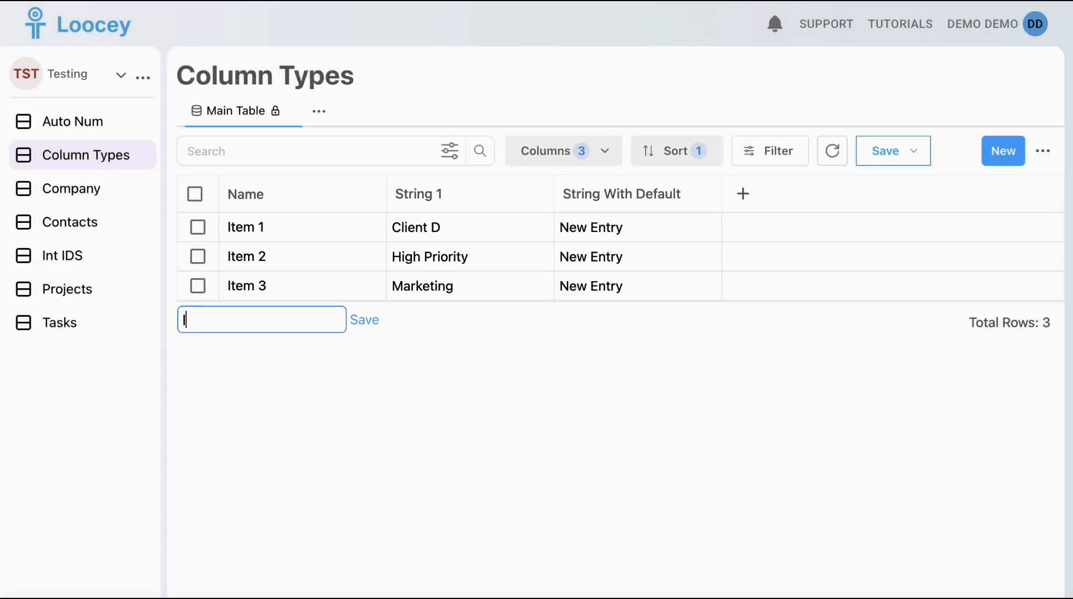
# Add a row named "Item 4" and set its String With Default value to "Pending".
pyautogui.write('Item 4')
pyautogui.press('Return')
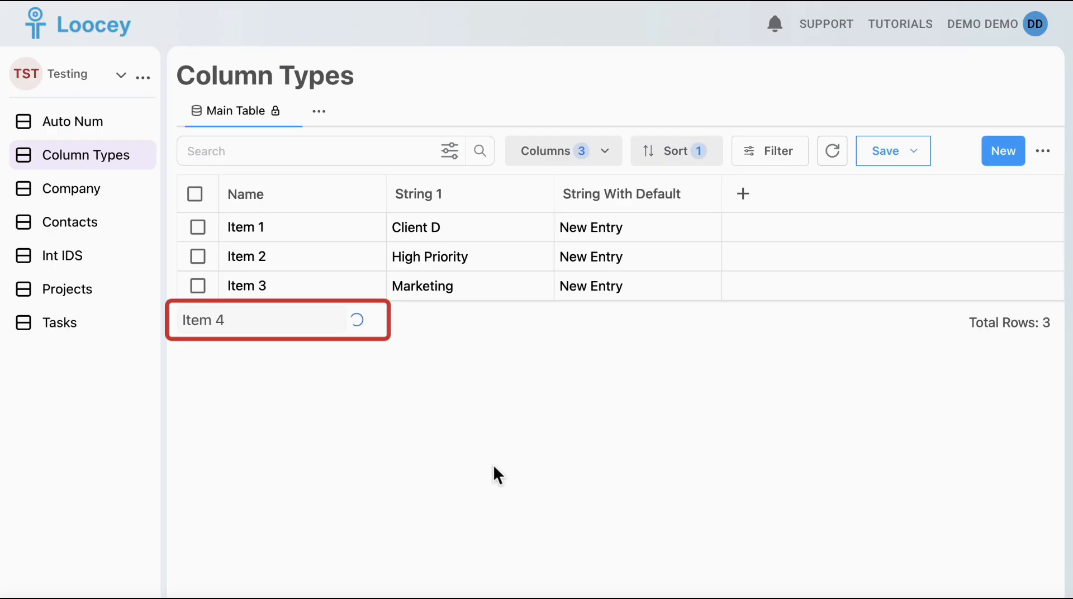
pyautogui.click(610, 324)
pyautogui.write('Pending')
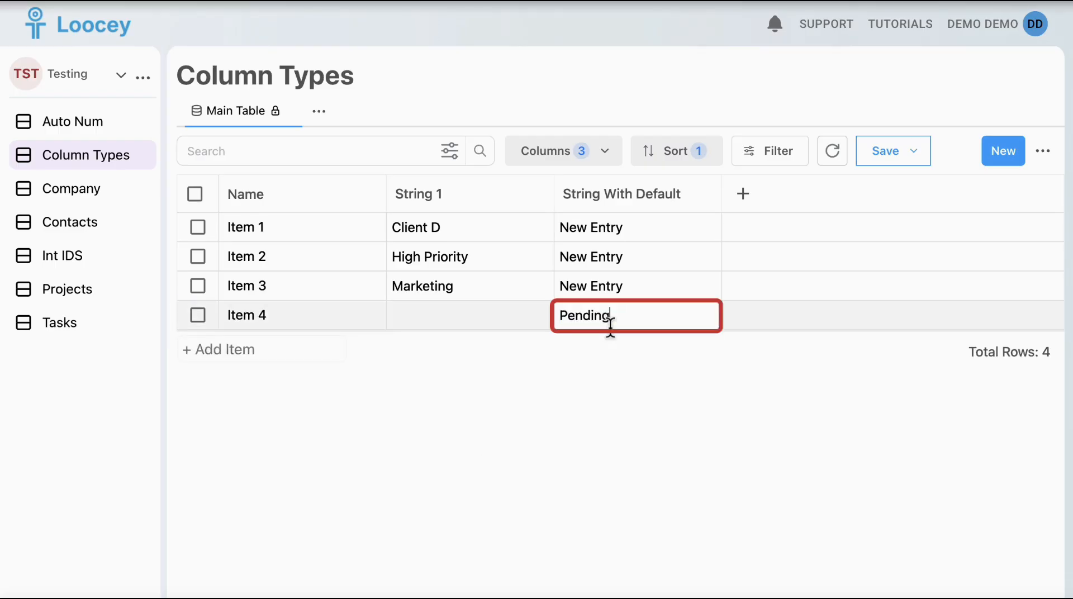
pyautogui.click(695, 418)
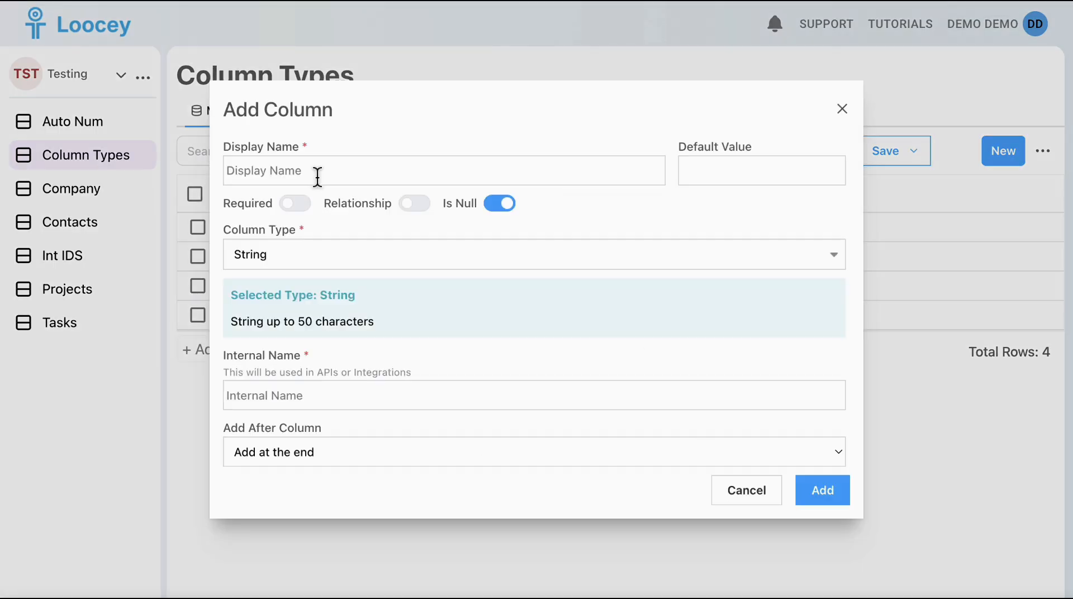
pyautogui.click(318, 178)
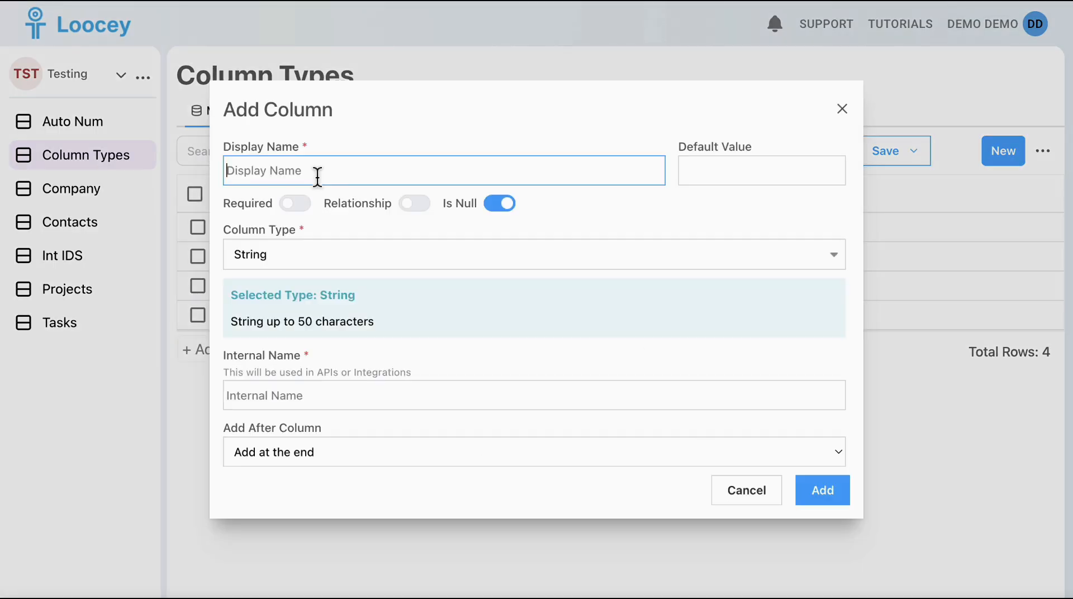
pyautogui.write('Required String')
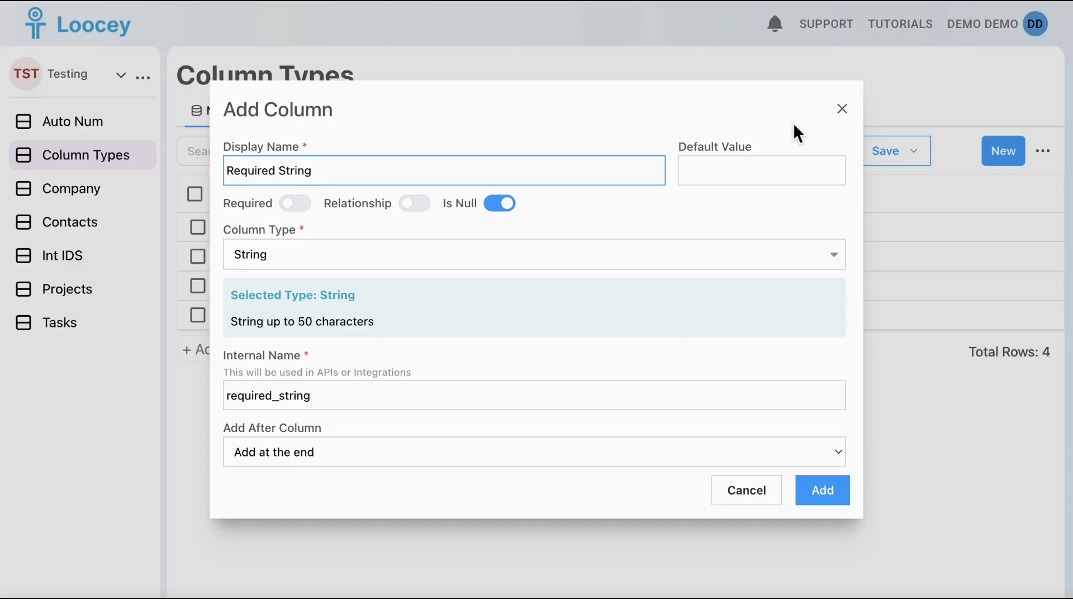
pyautogui.click(841, 110)
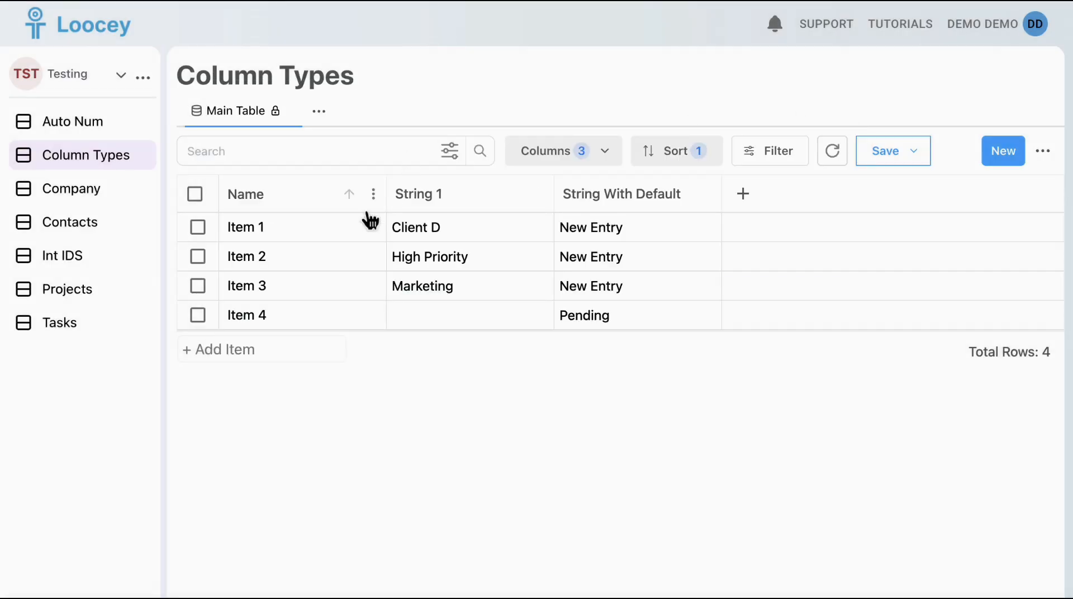
pyautogui.click(374, 194)
pyautogui.click(320, 360)
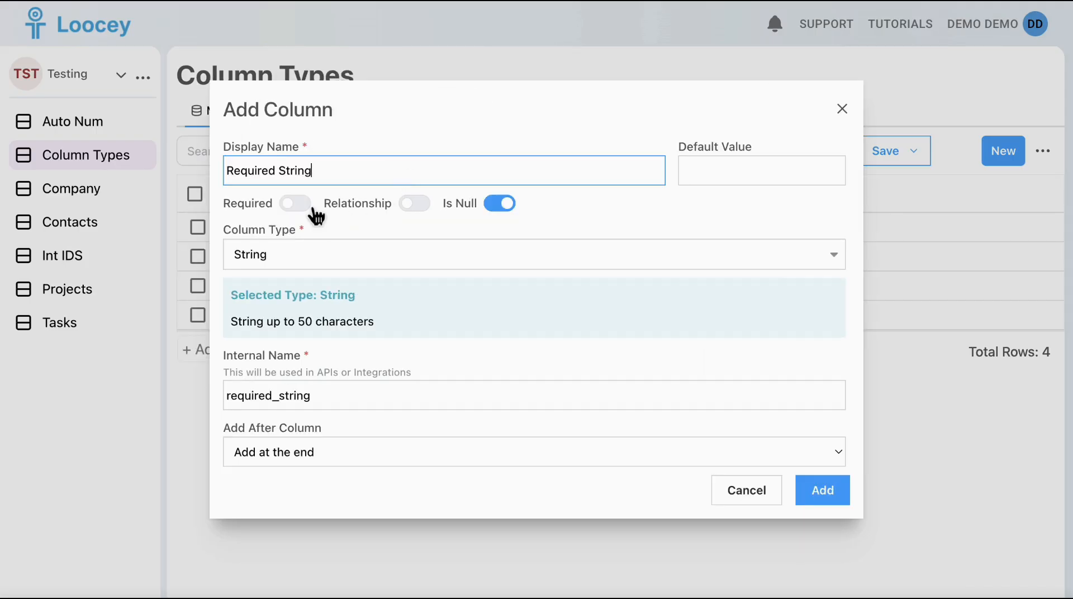
# Make the new Required String column mandatory, set its default value to "Pending", and add it at the end of the table.
pyautogui.click(295, 203)
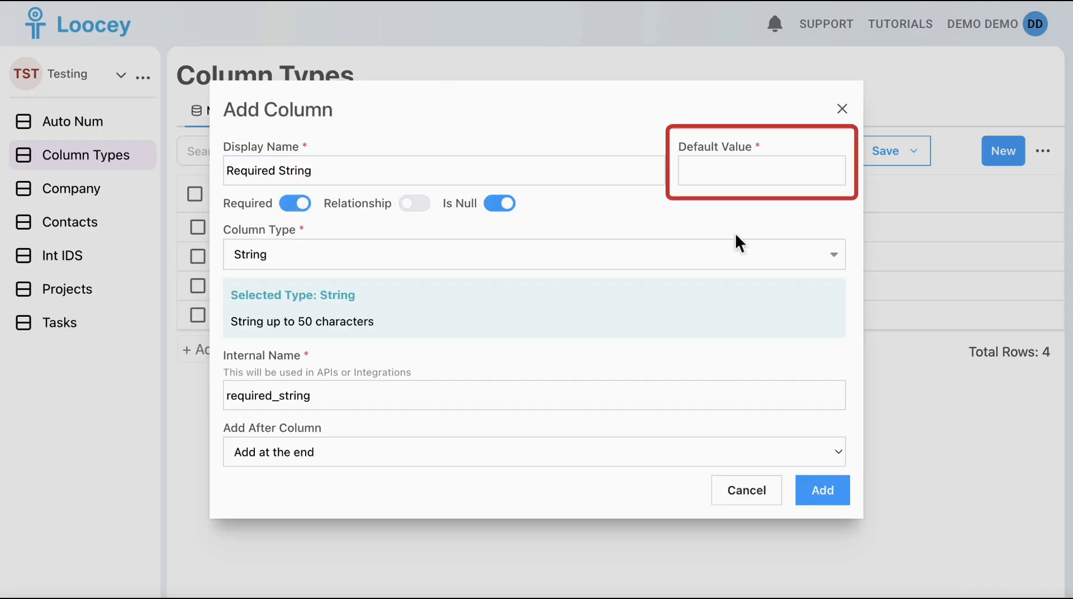
pyautogui.click(723, 173)
pyautogui.write('Pending')
pyautogui.click(830, 497)
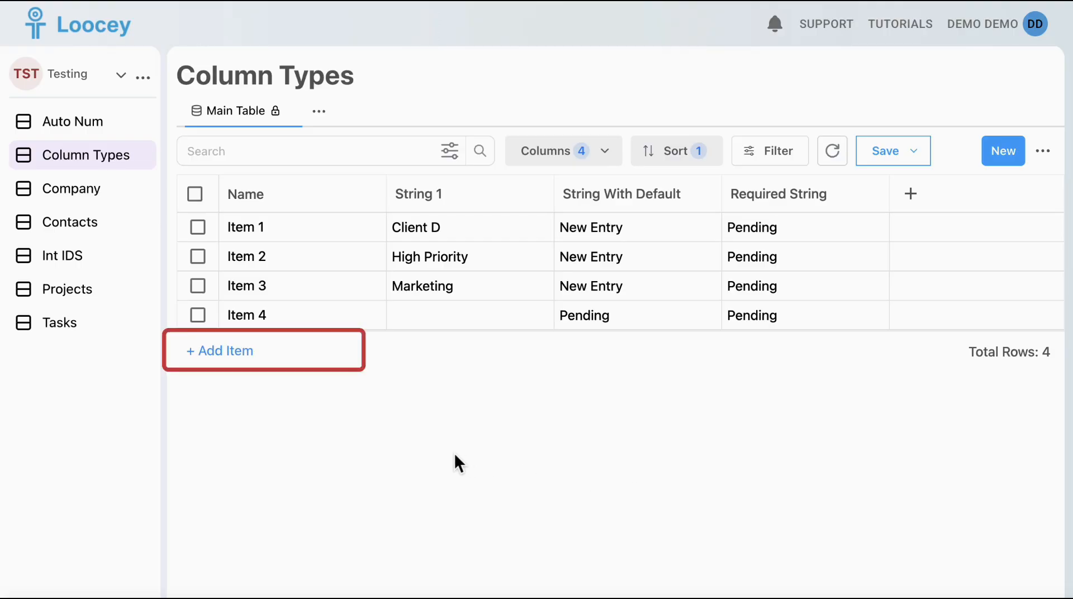
# Create a record named "Item 5" with Required String set to "Not Specified", and reopen the blank creation form to check its required fields.
pyautogui.click(232, 351)
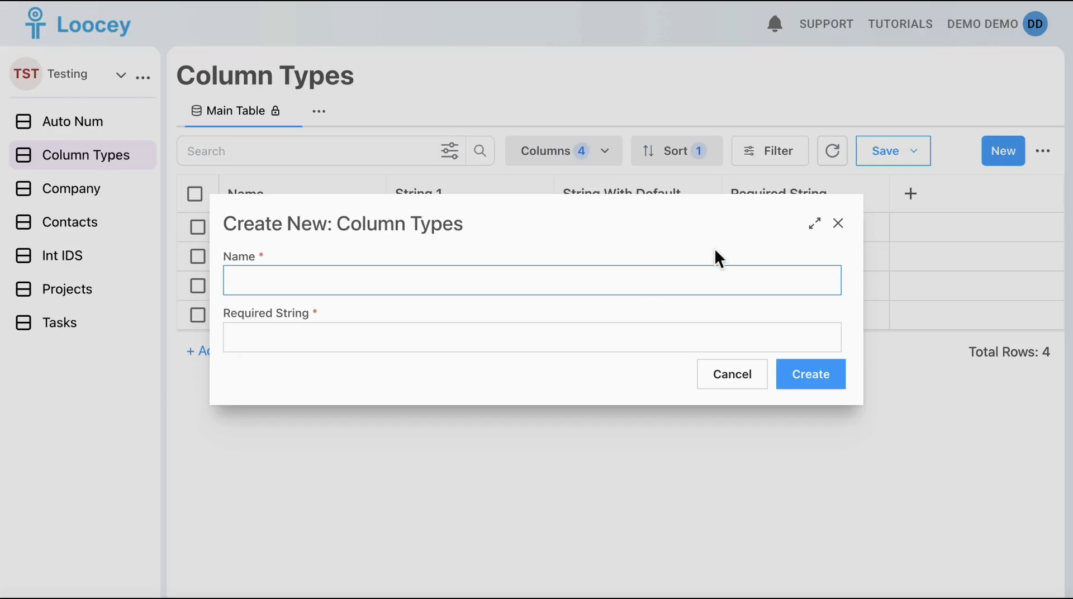
pyautogui.click(838, 223)
pyautogui.click(1009, 152)
pyautogui.write('Item 5')
pyautogui.click(512, 335)
pyautogui.write('Not Specified')
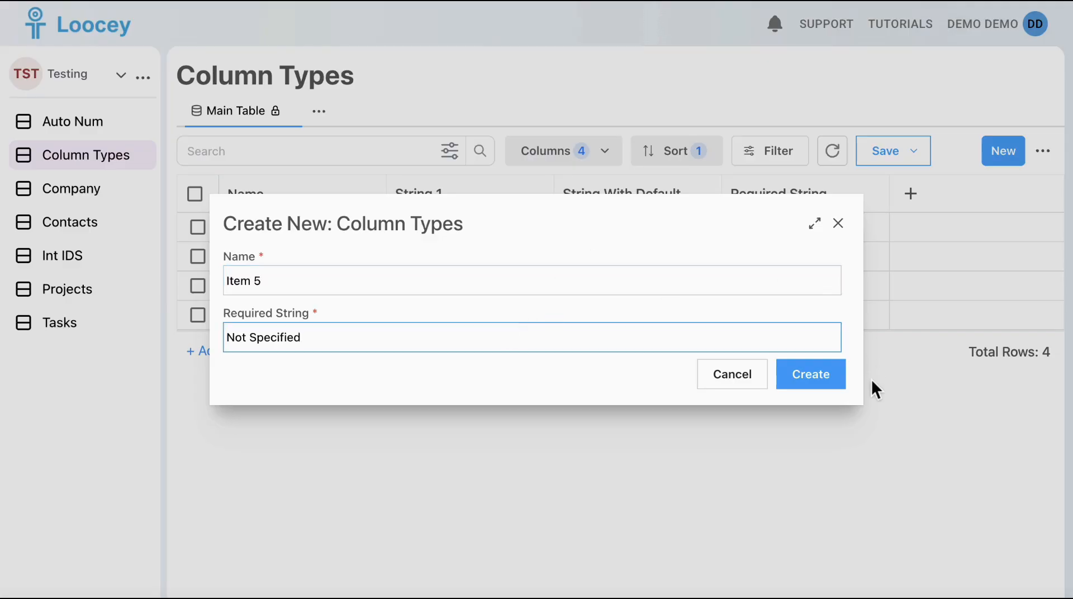
pyautogui.click(810, 374)
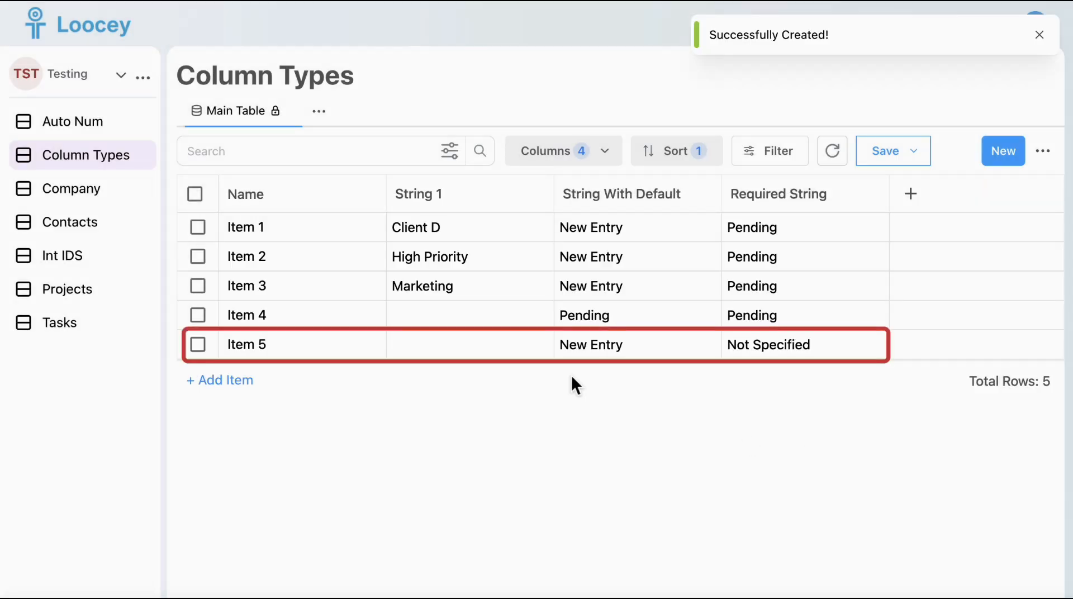
pyautogui.click(241, 388)
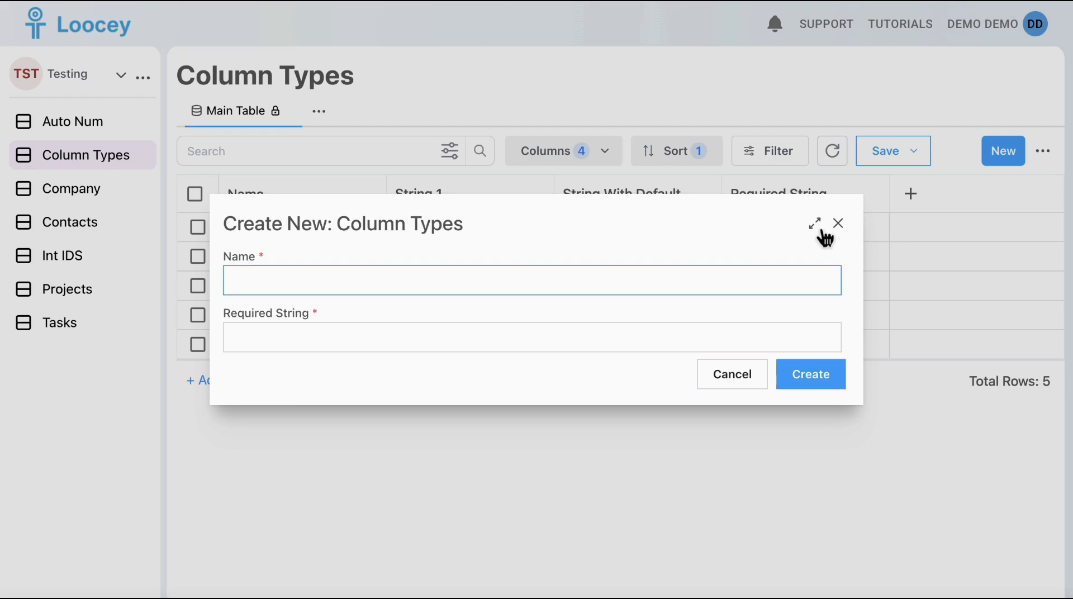
pyautogui.click(838, 224)
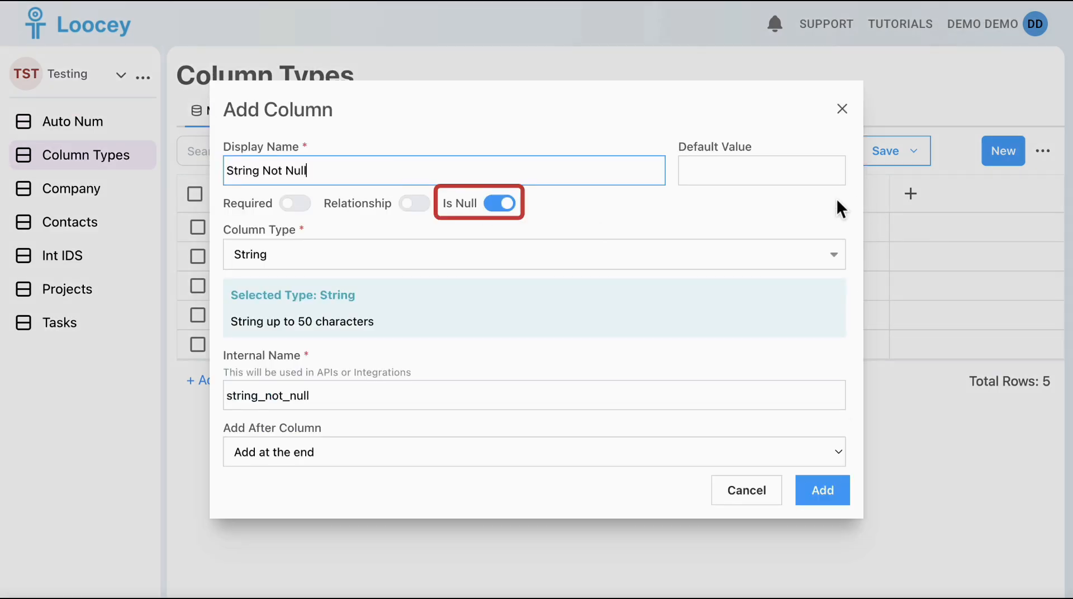
# Add the "String Not Null" String column at the end of the table with Is Null turned off and the default value "General".
pyautogui.click(836, 200)
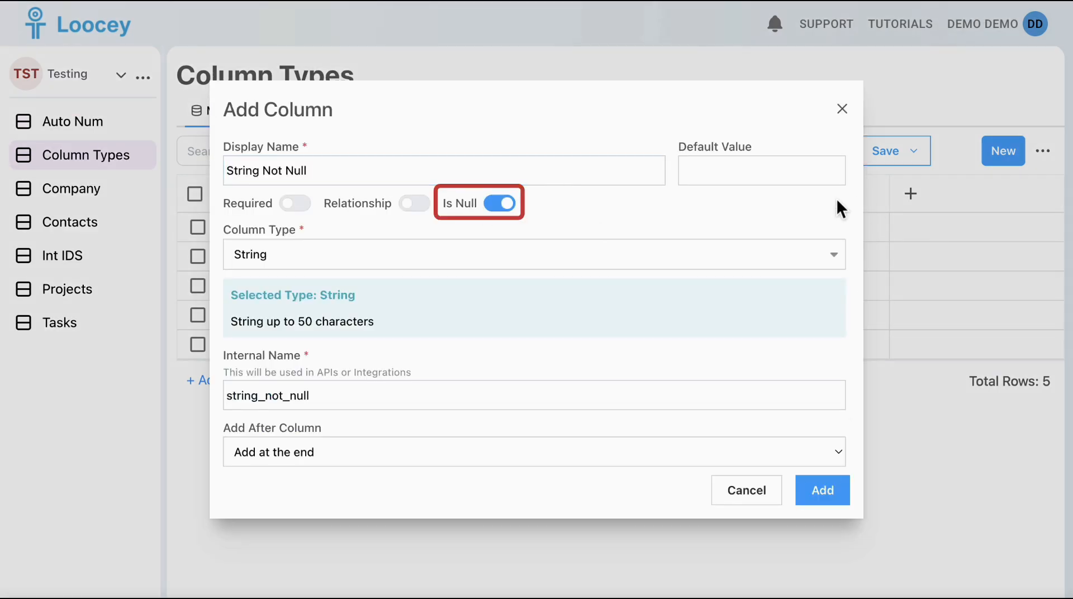
pyautogui.click(835, 494)
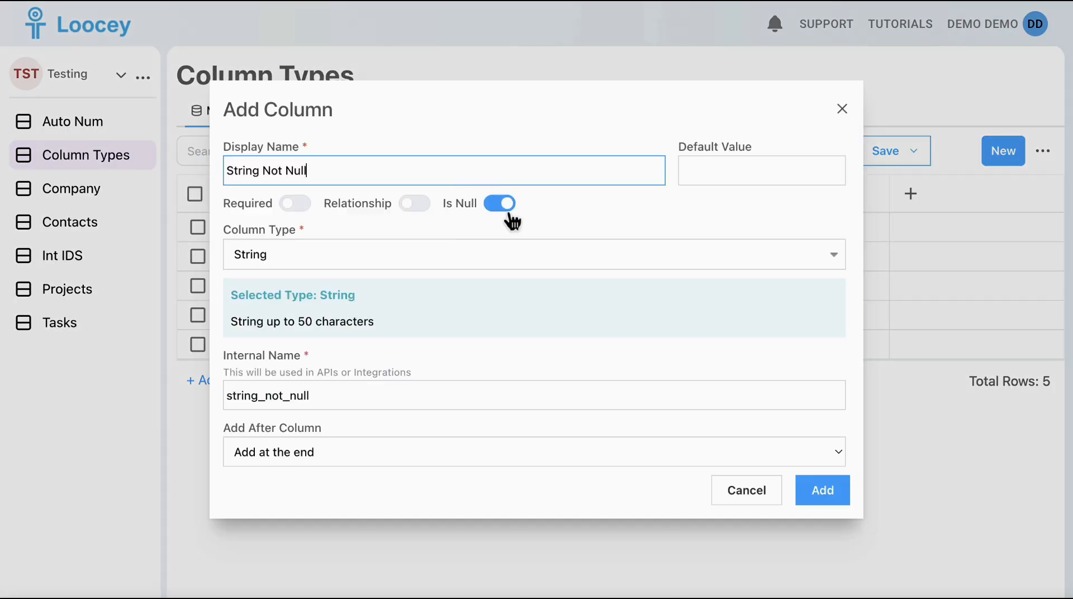
pyautogui.click(510, 219)
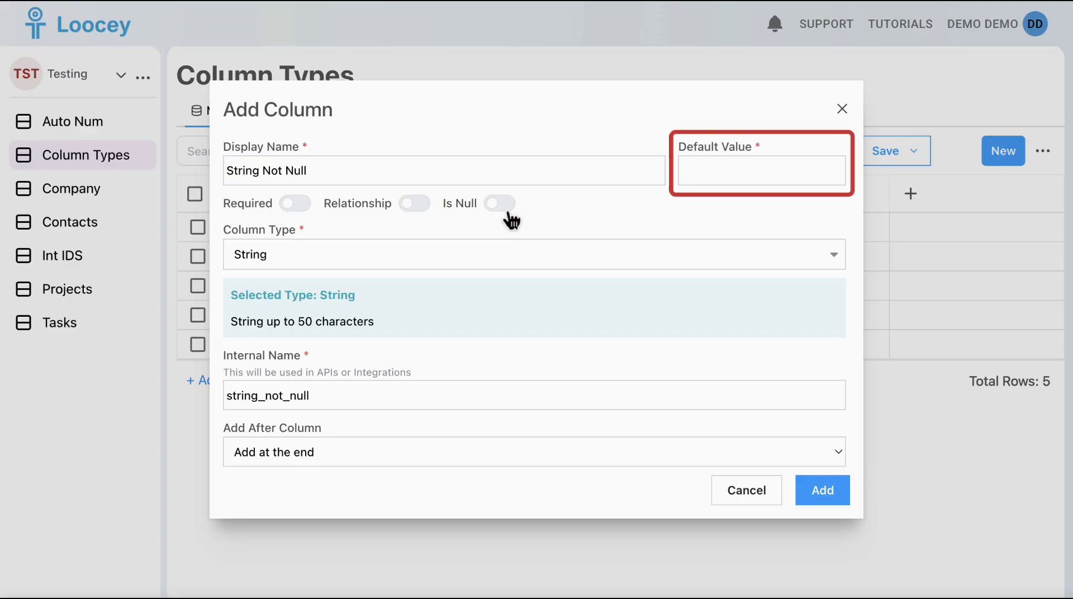
pyautogui.click(808, 182)
pyautogui.write('General')
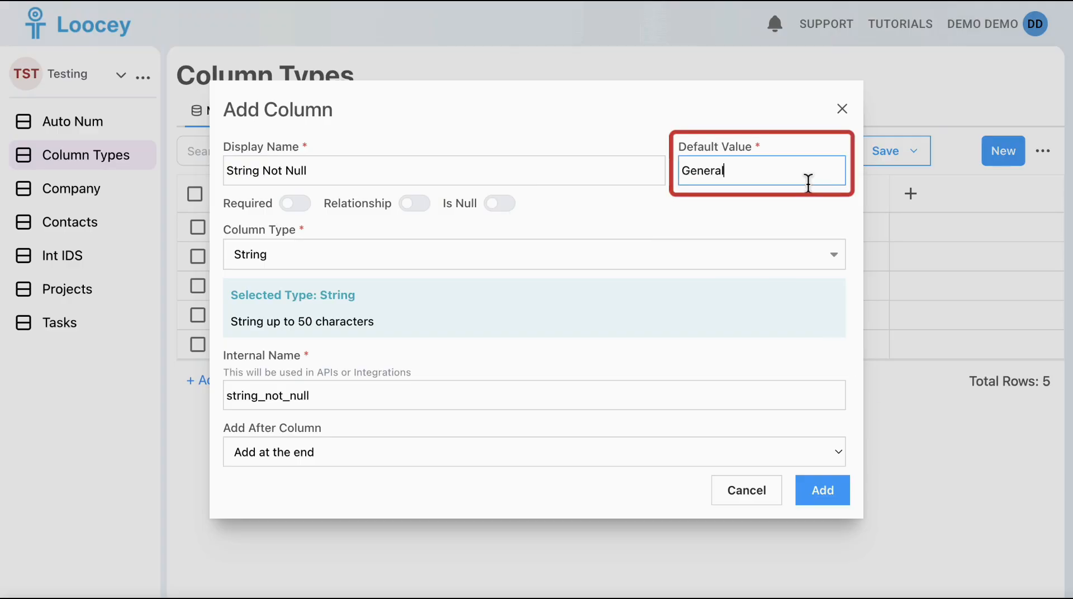
pyautogui.click(840, 481)
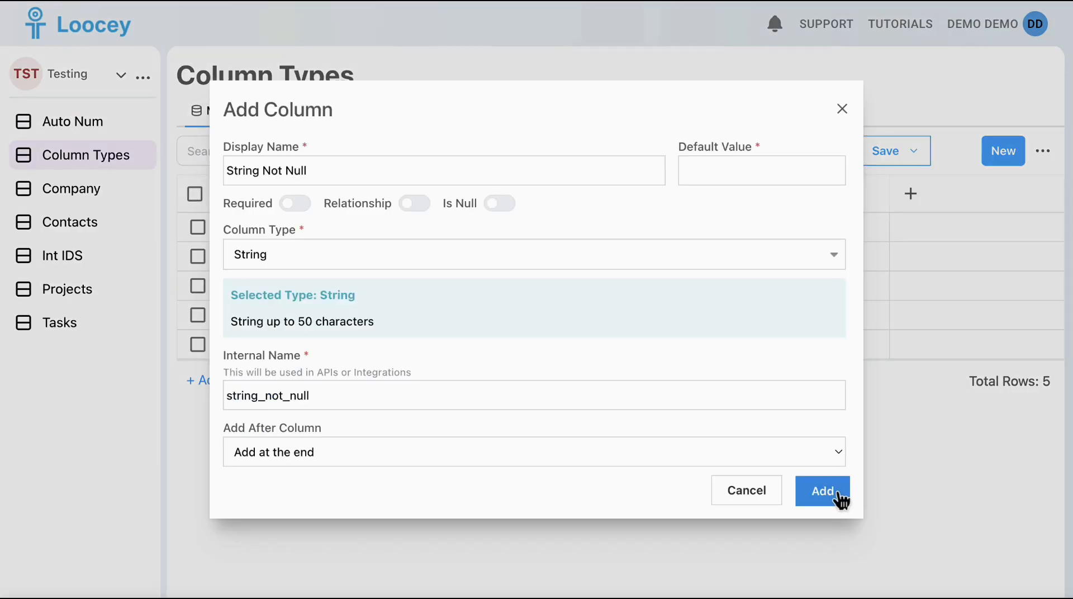
# Try to add the non-null String Not Null column with its default value left blank.
pyautogui.click(840, 499)
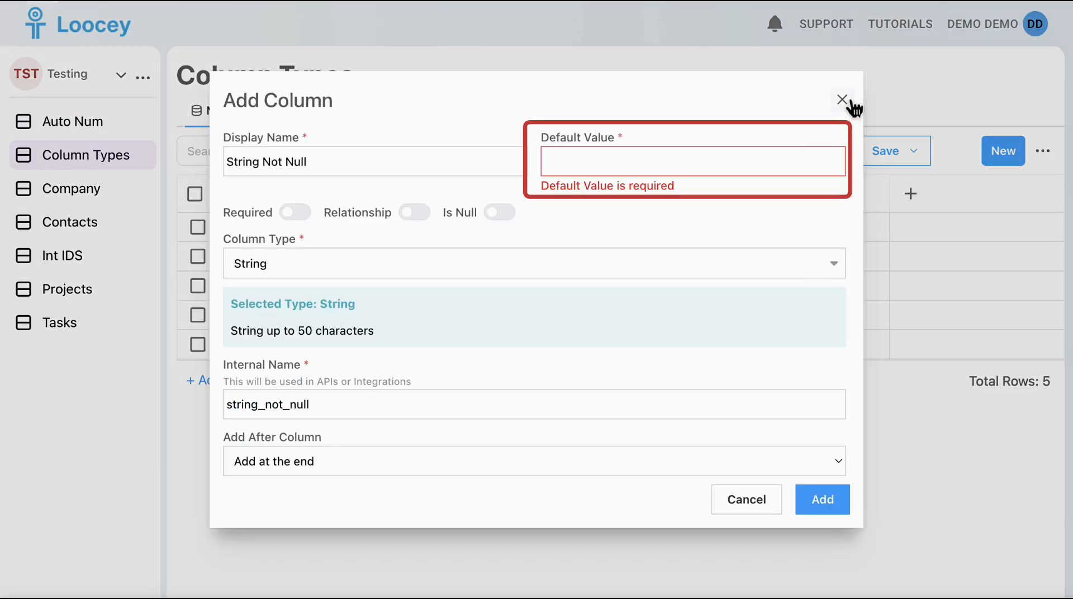